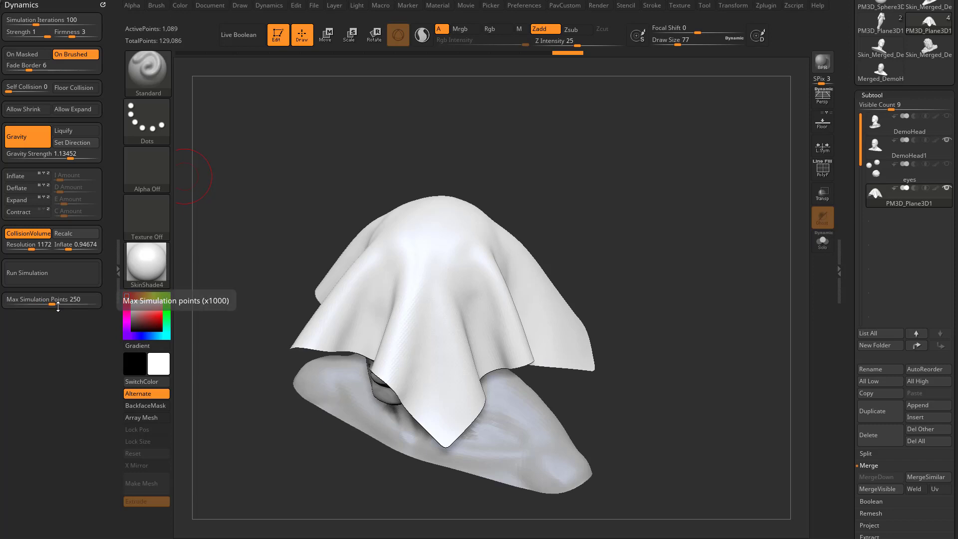
Show the polyframe on the draped cloth and display its Geometry settings.
{"action": "left_click", "coordinate": [823, 169]}
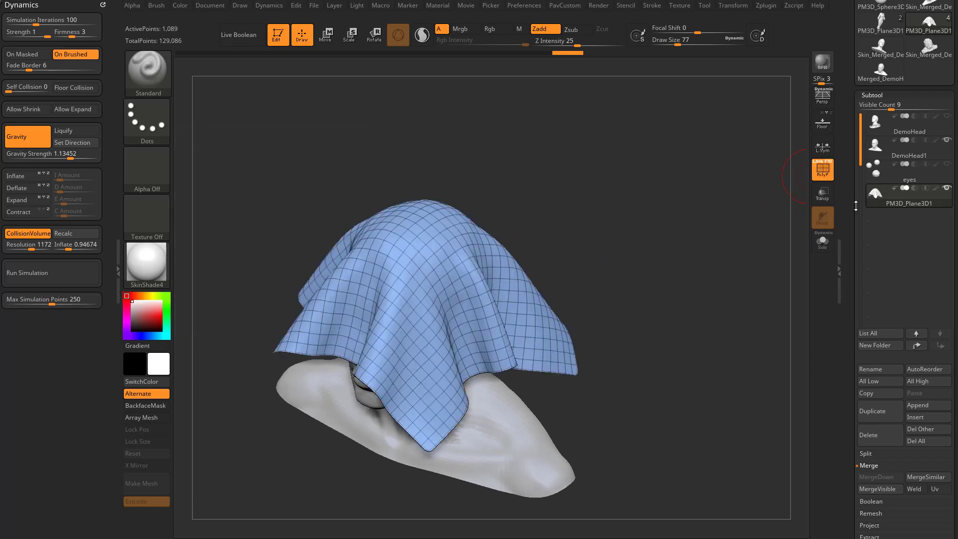
{"action": "left_click_drag", "start_coordinate": [856, 235], "coordinate": [856, 60]}
{"action": "left_click", "coordinate": [875, 205]}
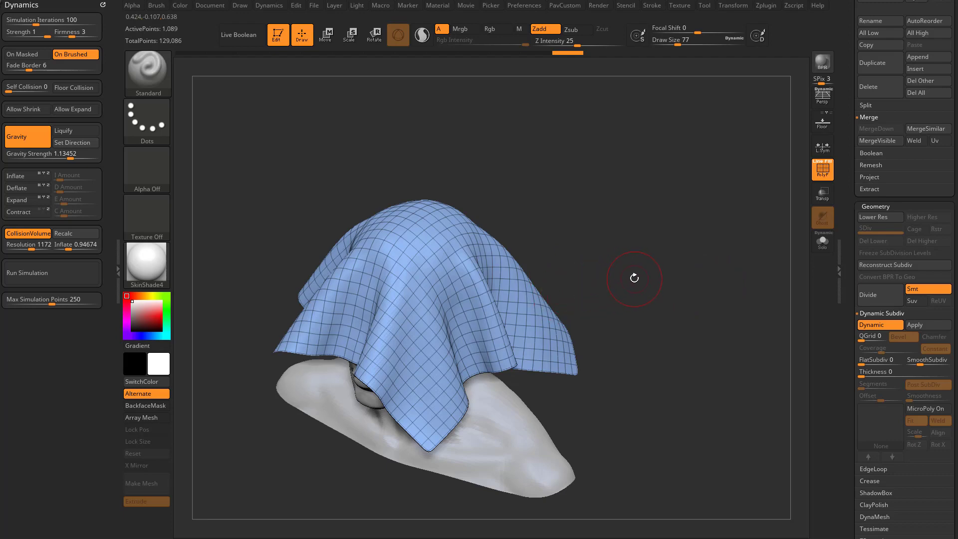
Try pulling the draped cloth with the ClothHook brush at draw size 140, and undo the stroke.
{"action": "key", "text": "b"}
{"action": "key", "text": "c"}
{"action": "key", "text": "h"}
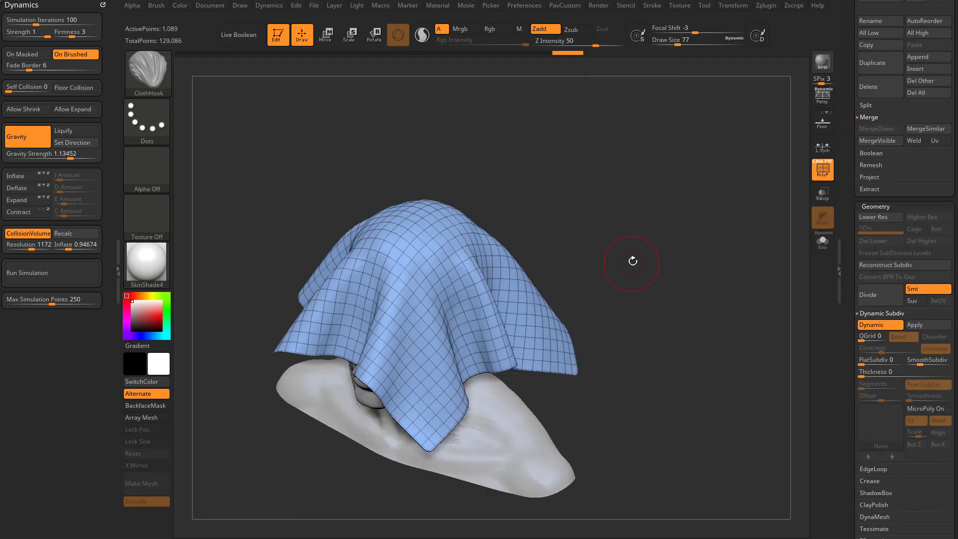
{"action": "left_click_drag", "start_coordinate": [632, 261], "coordinate": [558, 256], "text": "alt"}
{"action": "key", "text": "s"}
{"action": "mouse_move", "coordinate": [448, 257]}
{"action": "left_mouse_down"}
{"action": "mouse_move", "coordinate": [449, 232]}
{"action": "mouse_move", "coordinate": [433, 223]}
{"action": "left_mouse_up"}
{"action": "key", "text": "ctrl+z"}
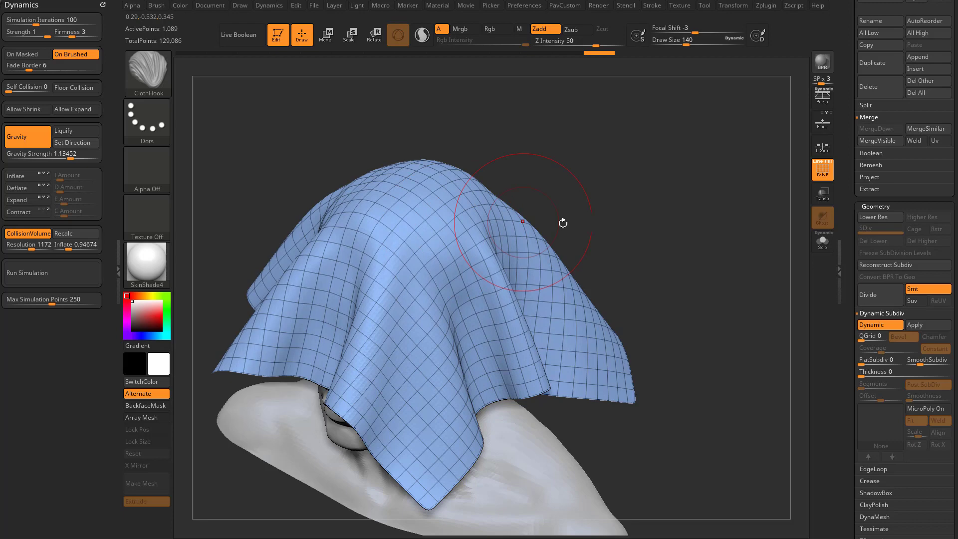
{"action": "left_click_drag", "start_coordinate": [562, 223], "coordinate": [611, 235]}
Leave edit mode, clear the canvas and switch the active tool to SimpleBrush.
{"action": "left_click_drag", "start_coordinate": [847, 299], "coordinate": [841, 405]}
{"action": "key", "text": "t"}
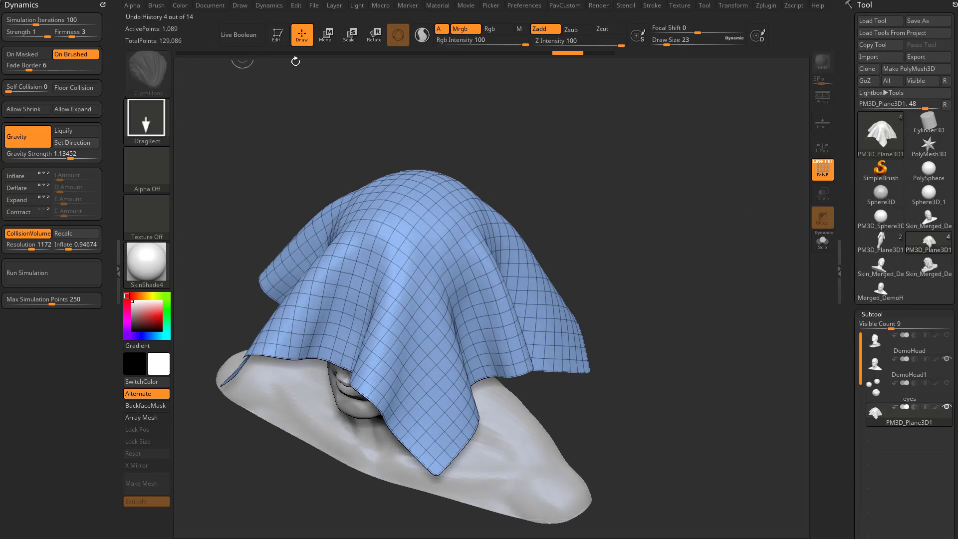
{"action": "key", "text": "ctrl+n"}
{"action": "left_click", "coordinate": [881, 176]}
Draw a Plane3D on the empty canvas and convert it to an editable PolyMesh3D.
{"action": "left_click", "coordinate": [875, 148]}
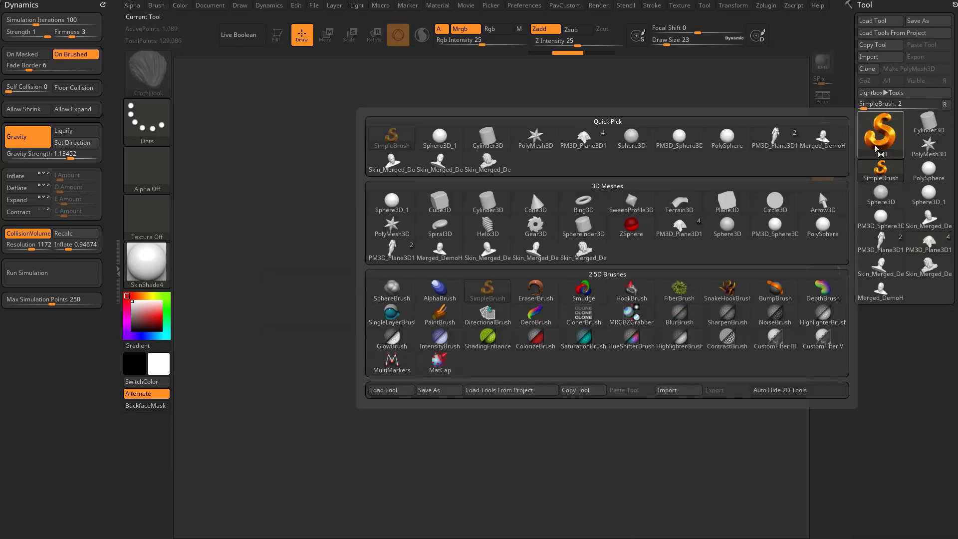
{"action": "left_click", "coordinate": [714, 209]}
{"action": "left_click_drag", "start_coordinate": [470, 293], "coordinate": [483, 366]}
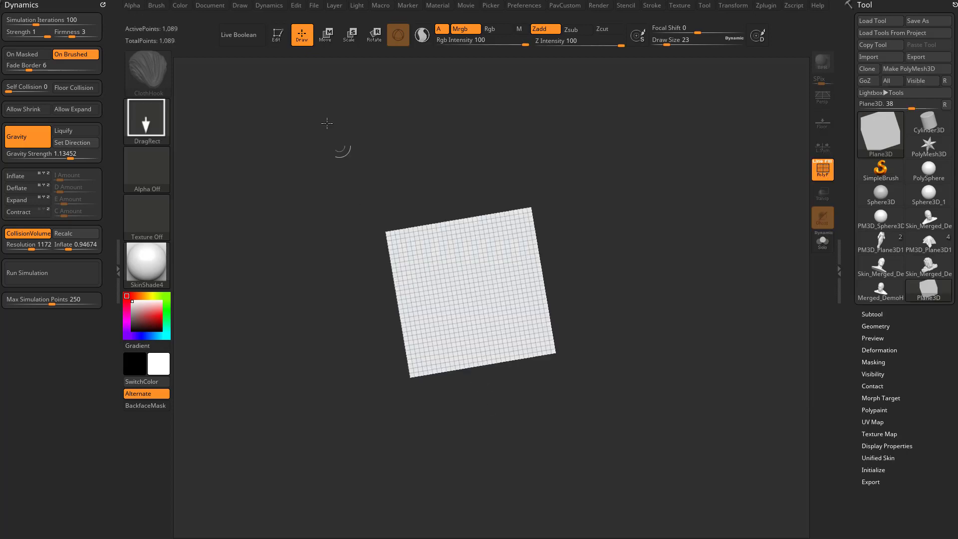
{"action": "left_click", "coordinate": [284, 40]}
{"action": "left_click", "coordinate": [911, 68]}
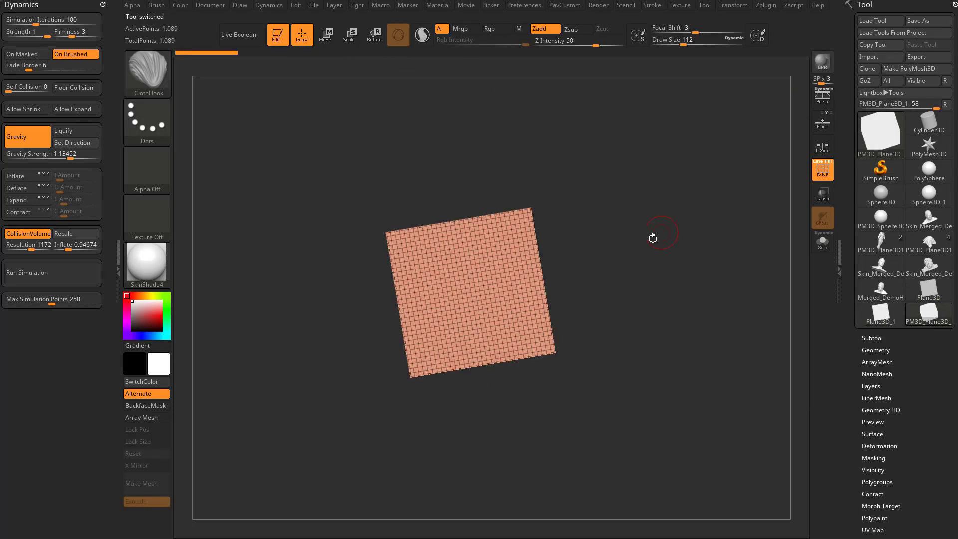
Give the plane a slight thickness with Dynamic Subdiv and apply it as real geometry.
{"action": "left_click_drag", "start_coordinate": [652, 238], "coordinate": [694, 265]}
{"action": "left_click", "coordinate": [868, 350]}
{"action": "left_click_drag", "start_coordinate": [850, 340], "coordinate": [850, 203]}
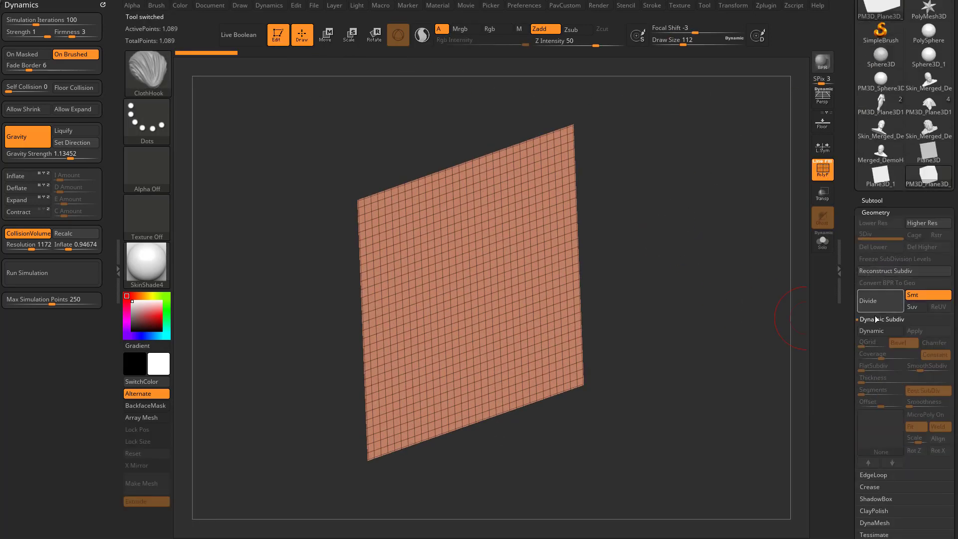
{"action": "left_click", "coordinate": [878, 330]}
{"action": "left_click_drag", "start_coordinate": [861, 381], "coordinate": [892, 382]}
{"action": "left_click", "coordinate": [915, 331]}
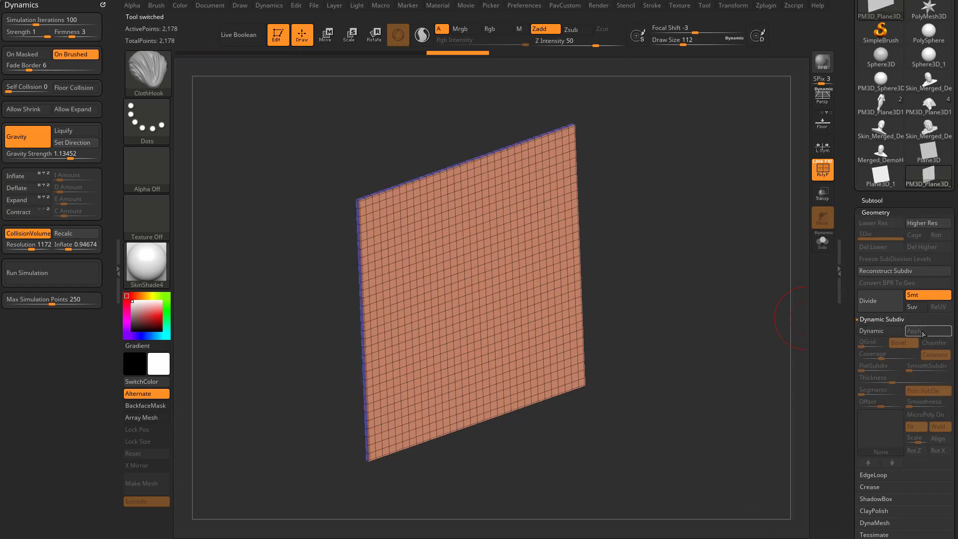
Puff the thickened plane into a pillow by running an Inflate simulation with Gravity and CollisionVolume off.
{"action": "mouse_move", "coordinate": [697, 265]}
{"action": "left_mouse_down"}
{"action": "mouse_move", "coordinate": [720, 272]}
{"action": "mouse_move", "coordinate": [697, 267]}
{"action": "left_mouse_up"}
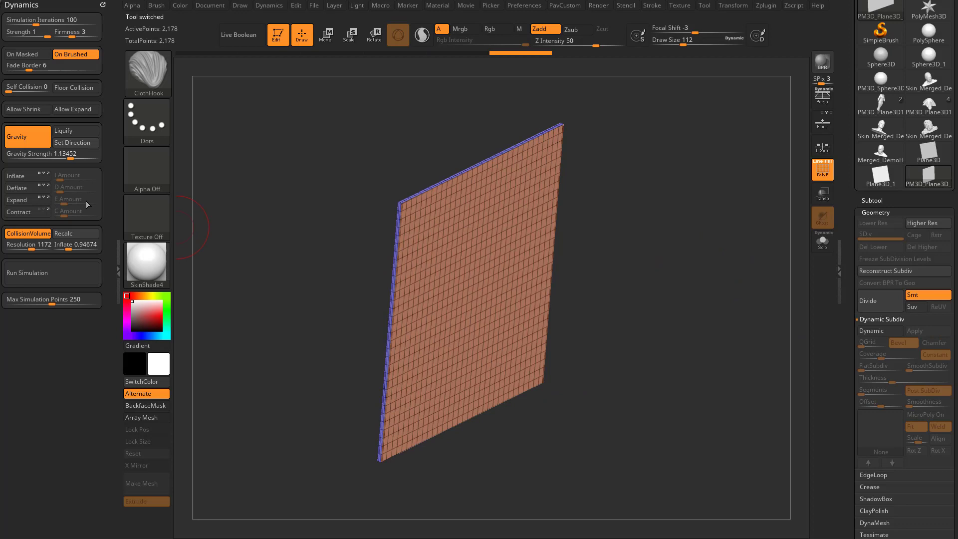
{"action": "left_click", "coordinate": [31, 239]}
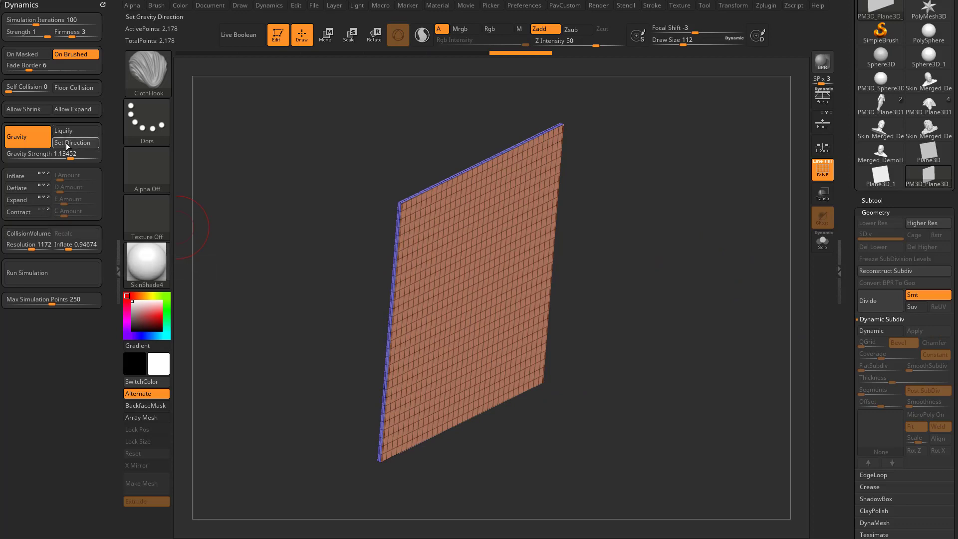
{"action": "left_click", "coordinate": [48, 146]}
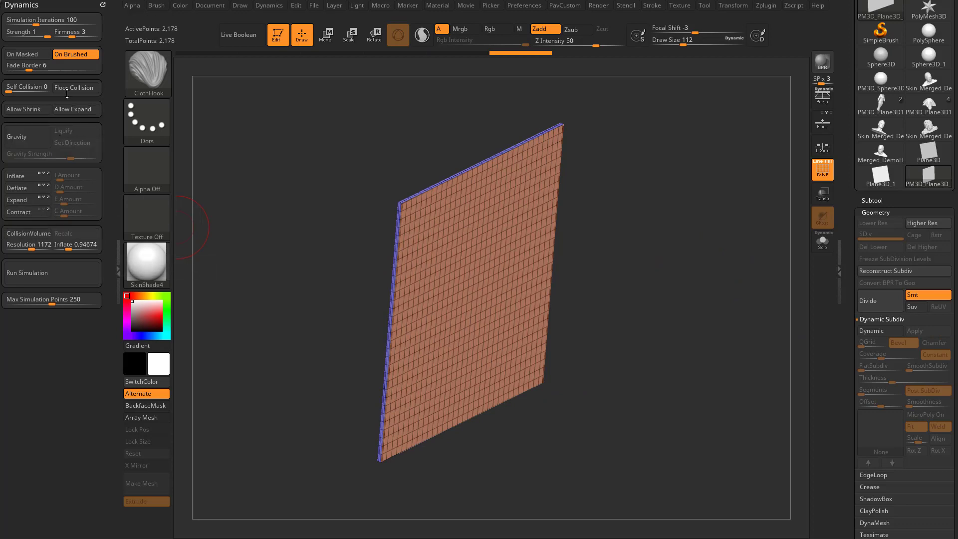
{"action": "left_click", "coordinate": [24, 176]}
{"action": "left_click", "coordinate": [27, 273]}
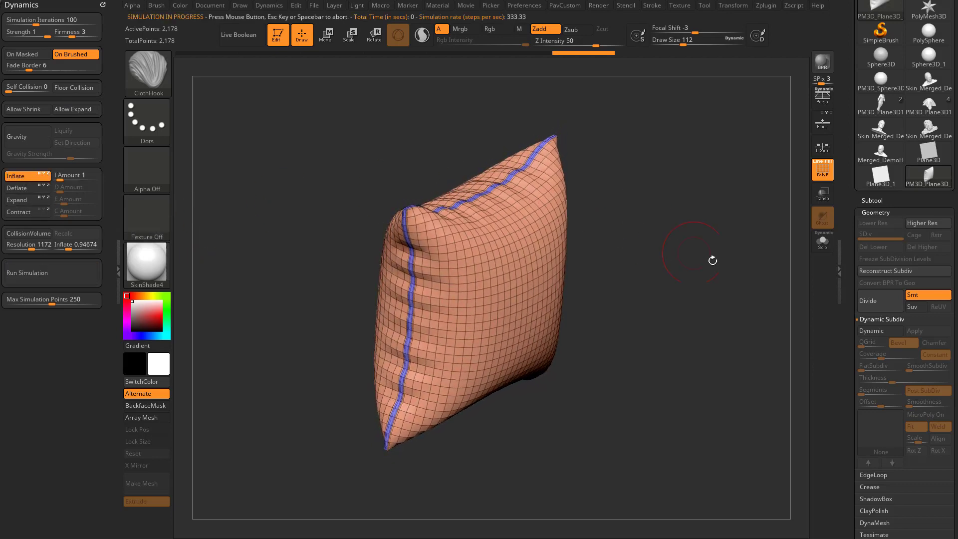
{"action": "left_click_drag", "start_coordinate": [713, 260], "coordinate": [583, 248]}
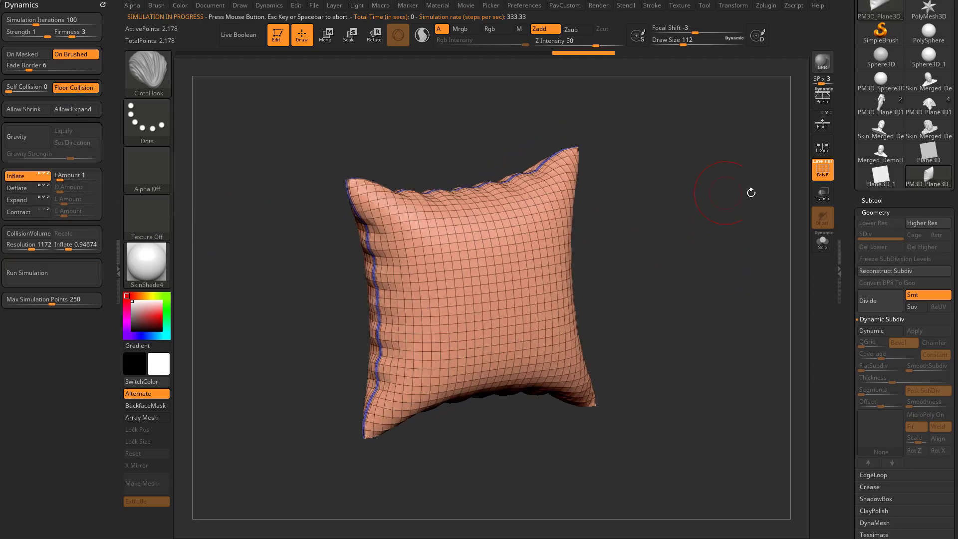
Show the floor grid beneath the pillow and select the TransposeCloth brush in Move mode.
{"action": "left_click", "coordinate": [827, 127]}
{"action": "left_click_drag", "start_coordinate": [688, 224], "coordinate": [695, 274]}
{"action": "key", "text": "w"}
{"action": "key", "text": "b"}
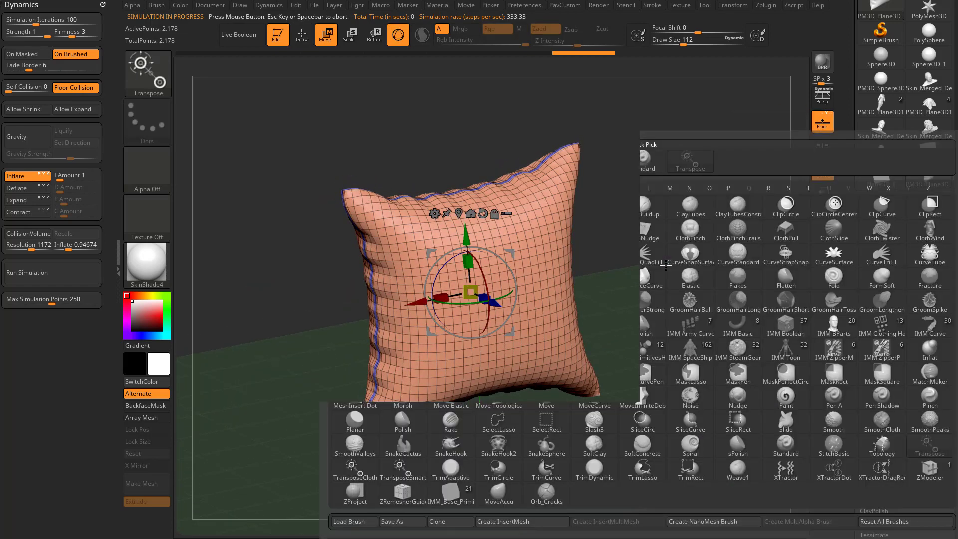
{"action": "key", "text": "t"}
{"action": "key", "text": "c"}
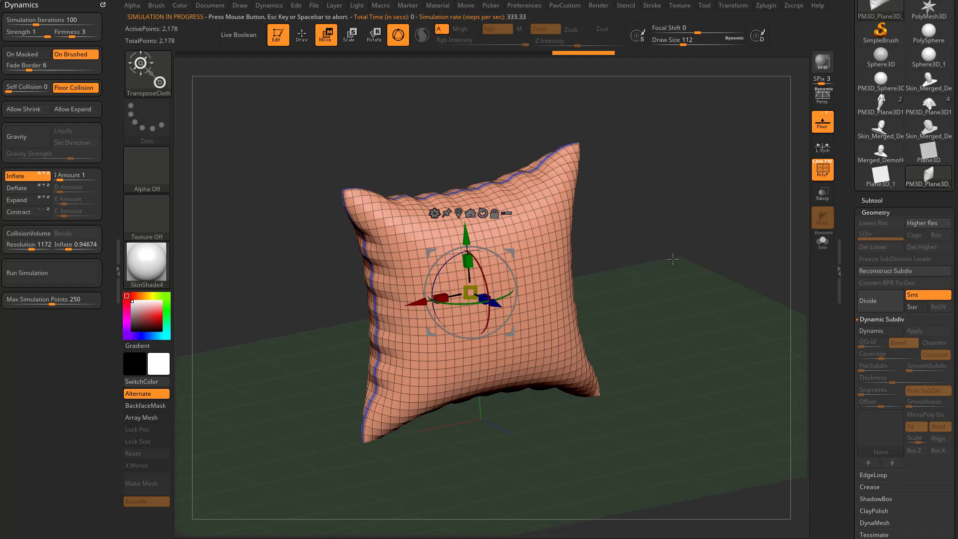
Try lowering the pillow about 0.4 units into the floor with the gizmo, and undo the move.
{"action": "left_click_drag", "start_coordinate": [462, 238], "coordinate": [464, 261]}
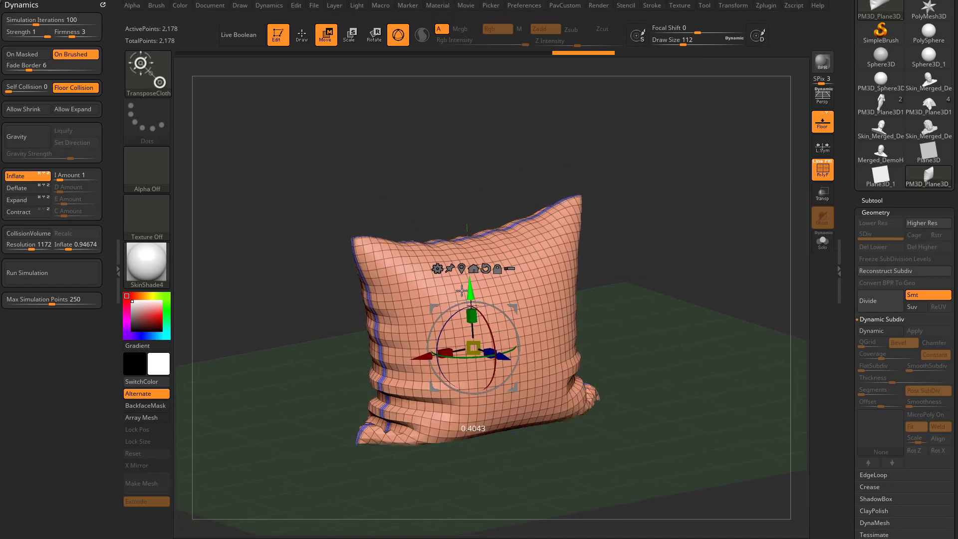
{"action": "key", "text": "ctrl+z"}
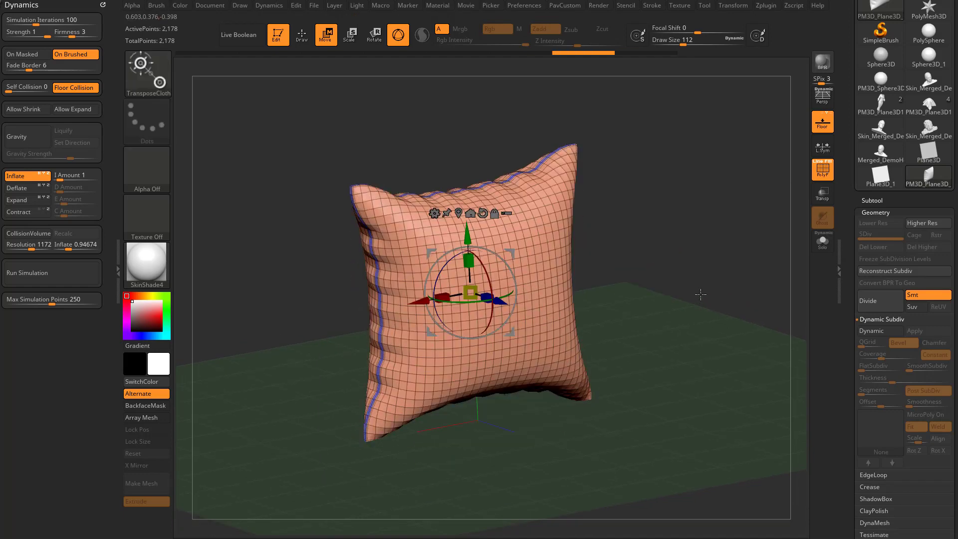
{"action": "left_click_drag", "start_coordinate": [703, 315], "coordinate": [696, 289]}
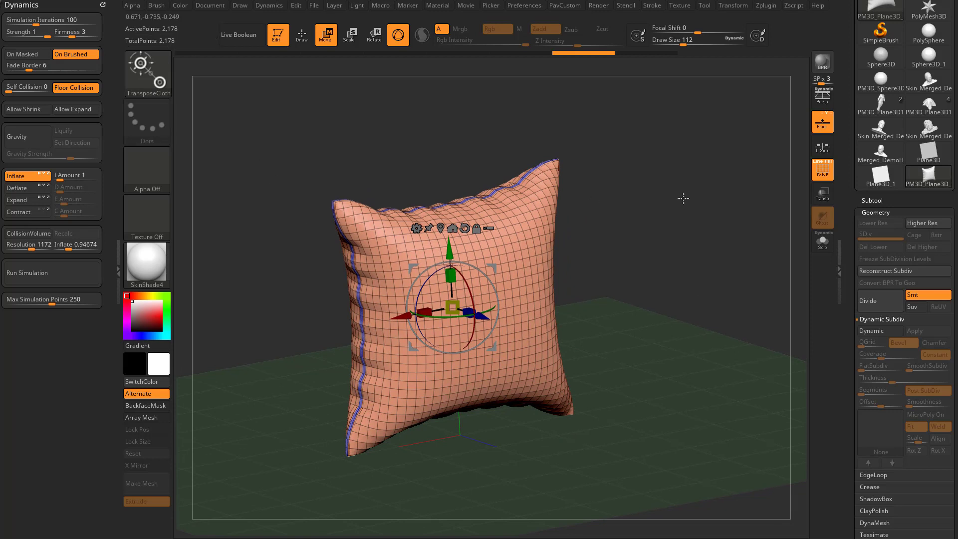
Display the pillow in StartupMaterial without the polyframe, and lower it with the gizmo so its base crumples against the floor.
{"action": "left_click", "coordinate": [819, 172]}
{"action": "left_click_drag", "start_coordinate": [724, 254], "coordinate": [719, 246], "text": "alt"}
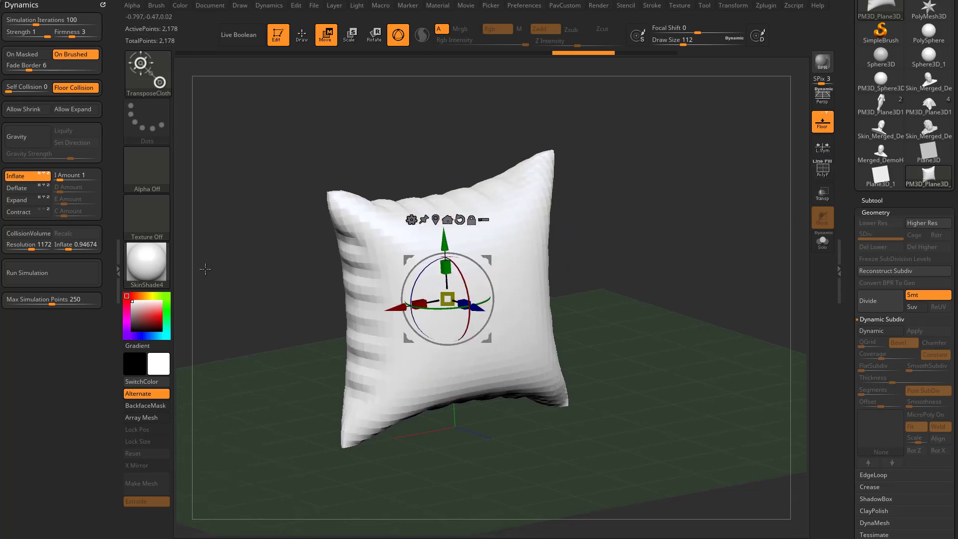
{"action": "left_click", "coordinate": [147, 264]}
{"action": "left_click", "coordinate": [196, 256]}
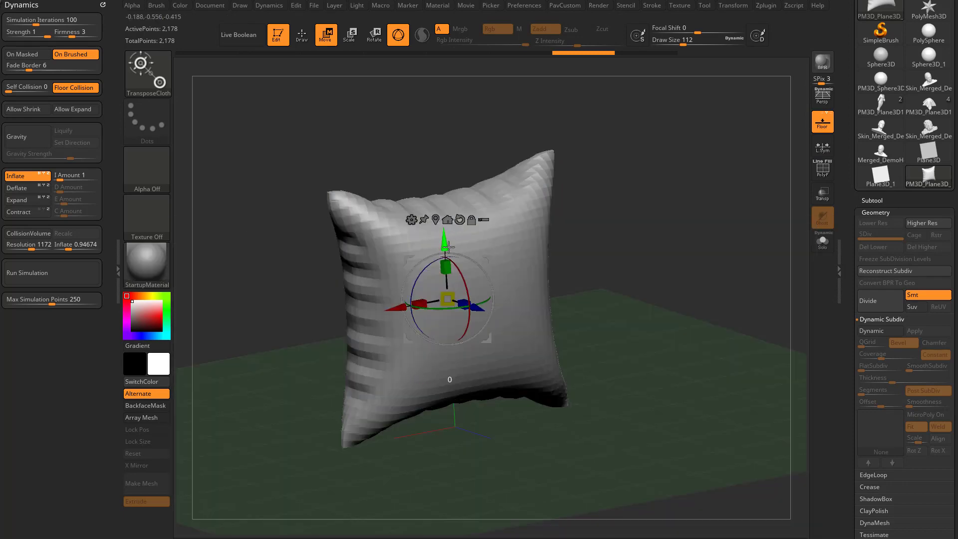
{"action": "left_click_drag", "start_coordinate": [448, 246], "coordinate": [449, 297]}
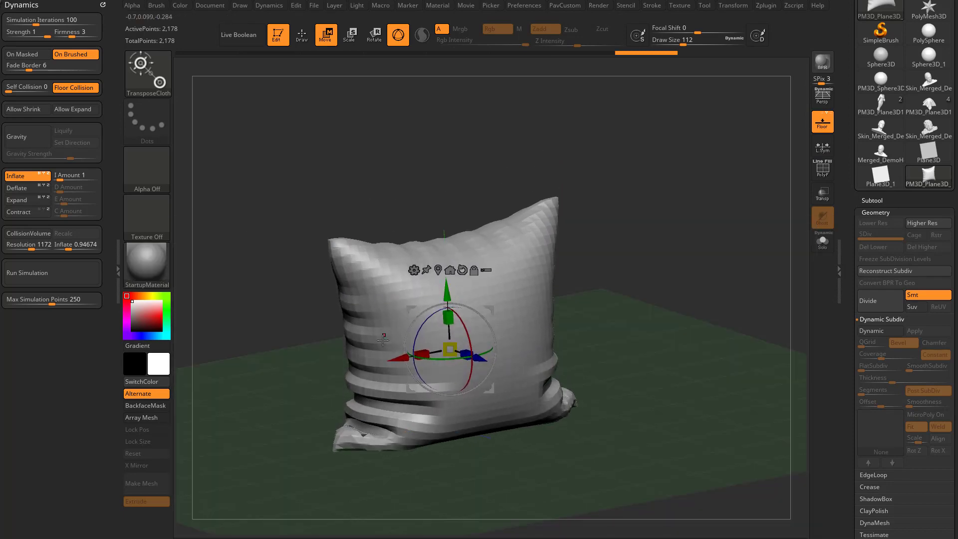
Turn on Dynamic Subdiv for the crumpled pillow with Thickness 0 and adjust its smooth subdivision levels.
{"action": "left_click_drag", "start_coordinate": [855, 301], "coordinate": [875, 230]}
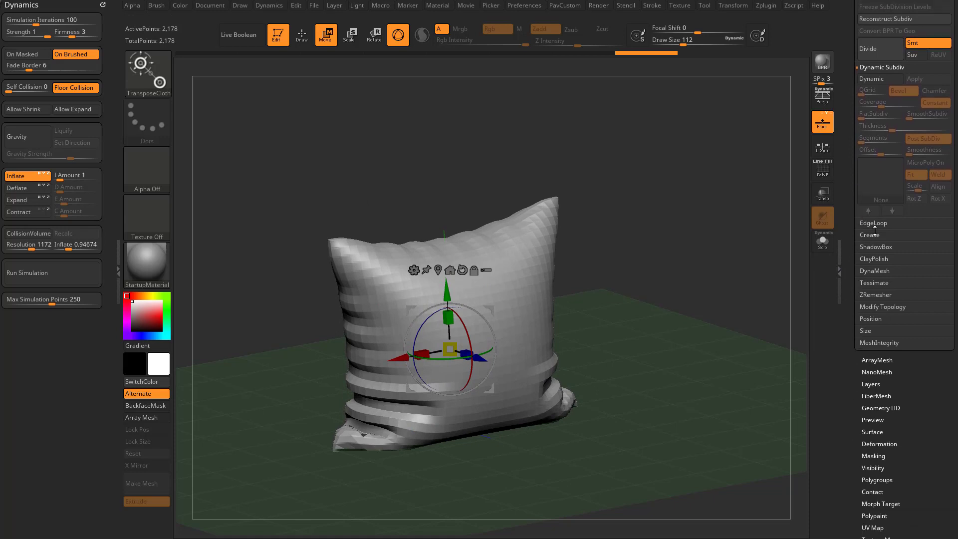
{"action": "left_click", "coordinate": [880, 81]}
{"action": "left_click_drag", "start_coordinate": [889, 126], "coordinate": [855, 126]}
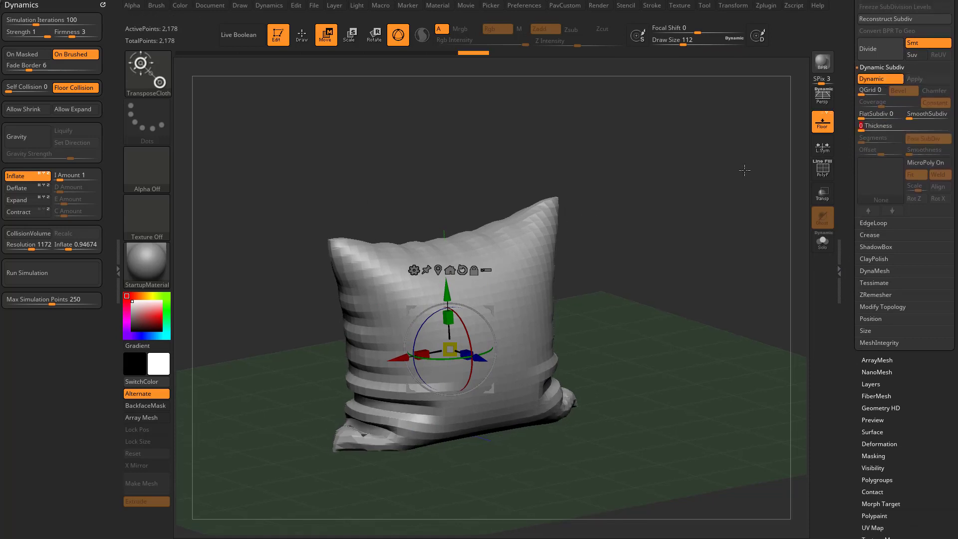
{"action": "left_click", "coordinate": [915, 116]}
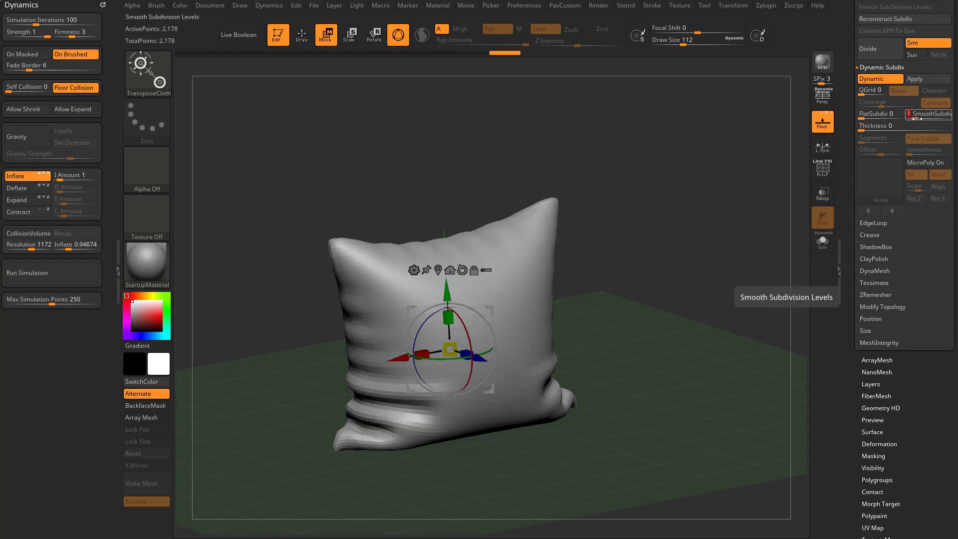
{"action": "left_click", "coordinate": [919, 115]}
Set Self Collision to 1 and lower the smoothed pillow further into the floor.
{"action": "left_click_drag", "start_coordinate": [447, 291], "coordinate": [447, 352]}
{"action": "key", "text": "ctrl+z"}
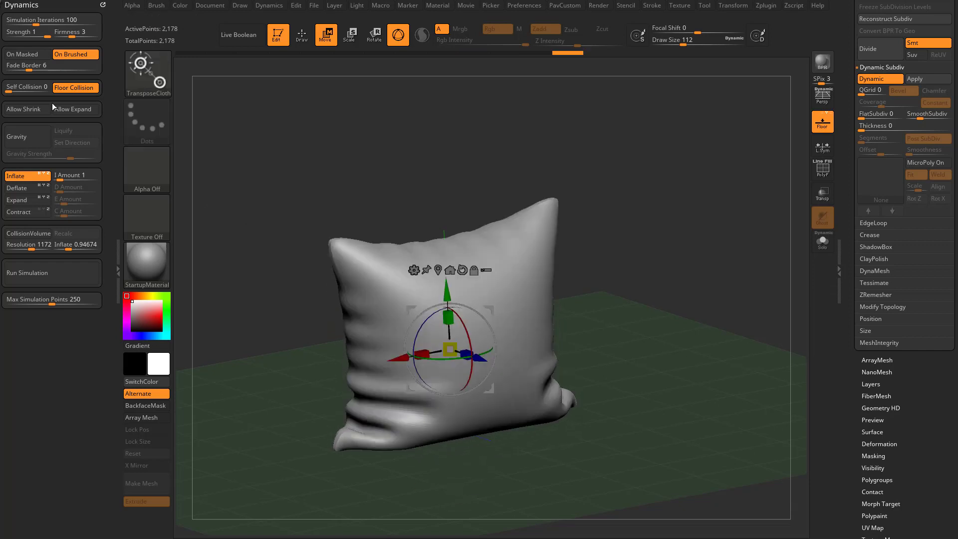
{"action": "left_click_drag", "start_coordinate": [456, 298], "coordinate": [457, 337]}
{"action": "left_click_drag", "start_coordinate": [680, 298], "coordinate": [705, 310]}
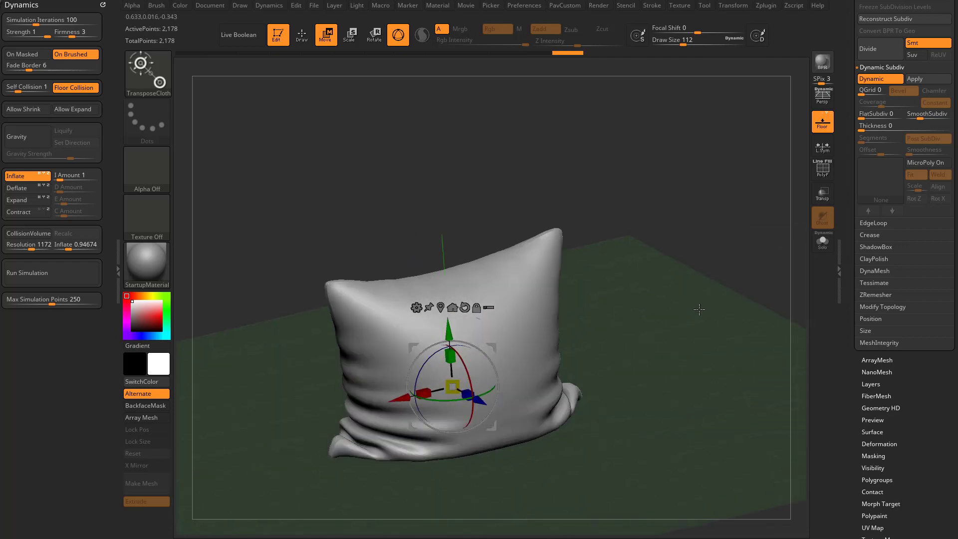
Divide the pillow mesh twice to reach subdivision level 3.
{"action": "scroll", "coordinate": [898, 200], "scroll_direction": "up", "scroll_amount": 3}
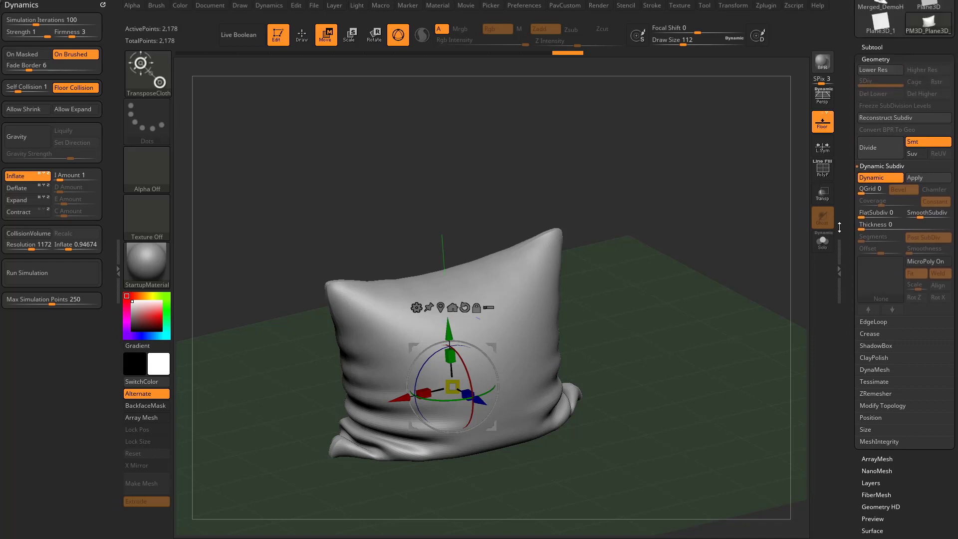
{"action": "left_click", "coordinate": [878, 159]}
{"action": "left_click", "coordinate": [879, 160]}
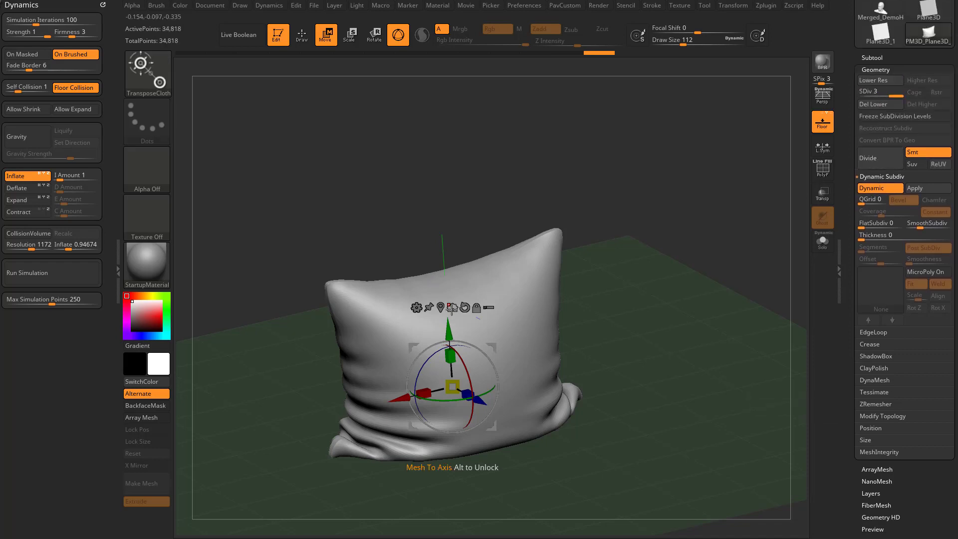
Rotate the subdivided pillow against the floor with the cloth gizmo and turn off Inflate.
{"action": "mouse_move", "coordinate": [449, 327]}
{"action": "left_mouse_down"}
{"action": "mouse_move", "coordinate": [453, 356]}
{"action": "mouse_move", "coordinate": [425, 369]}
{"action": "mouse_move", "coordinate": [418, 389]}
{"action": "left_mouse_up"}
{"action": "left_click", "coordinate": [27, 180]}
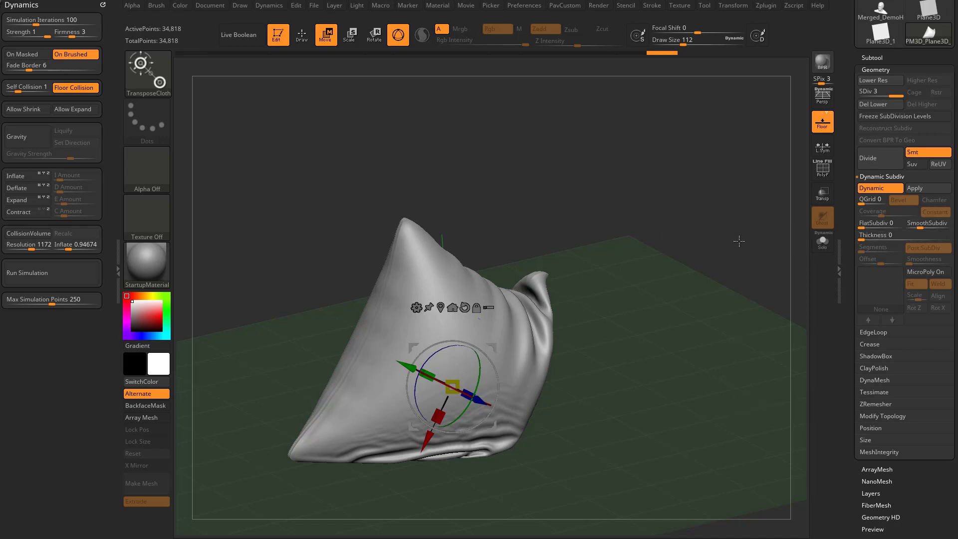
Try lowering the rotated pillow deeper into the floor with Dynamic Subdiv off, and re-enable Dynamic Subdiv.
{"action": "key", "text": "shift+d"}
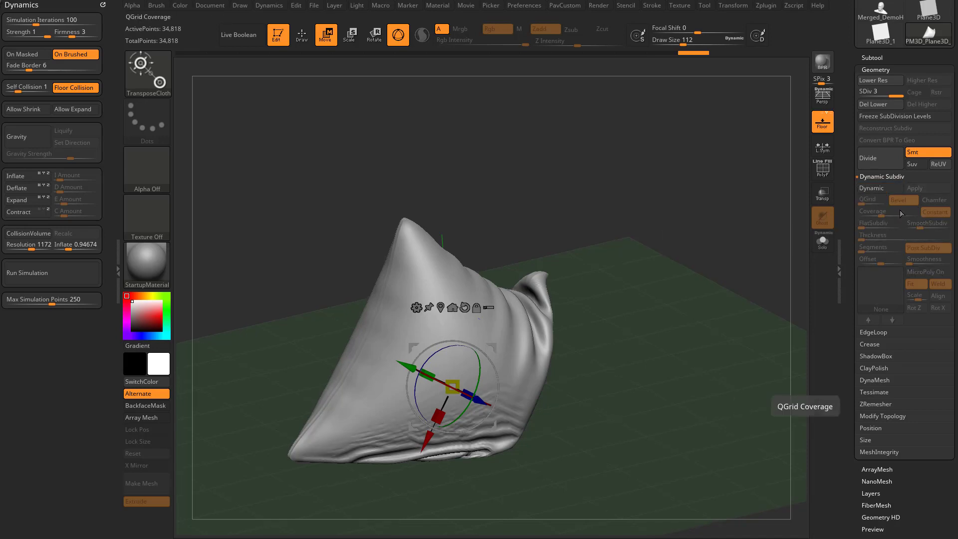
{"action": "left_click_drag", "start_coordinate": [413, 348], "coordinate": [427, 401]}
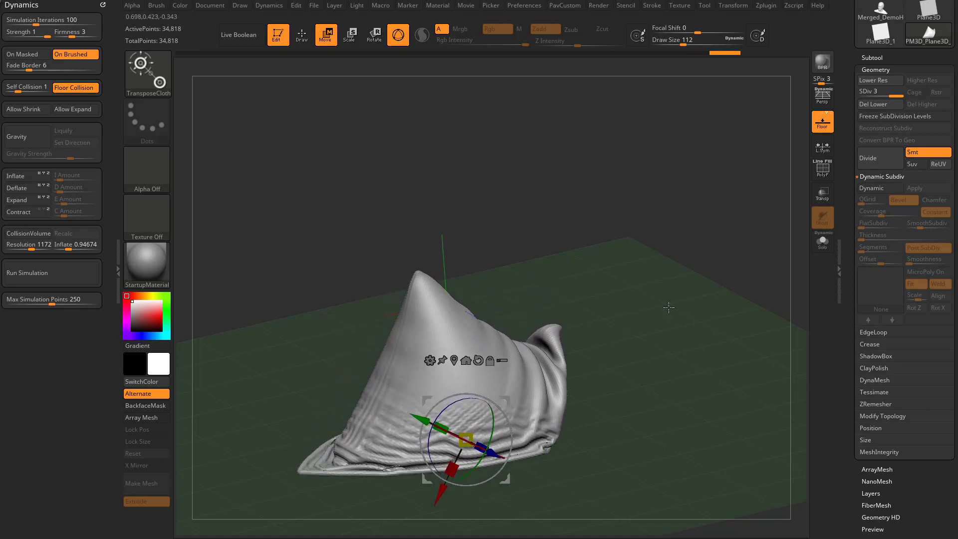
{"action": "left_click", "coordinate": [872, 189]}
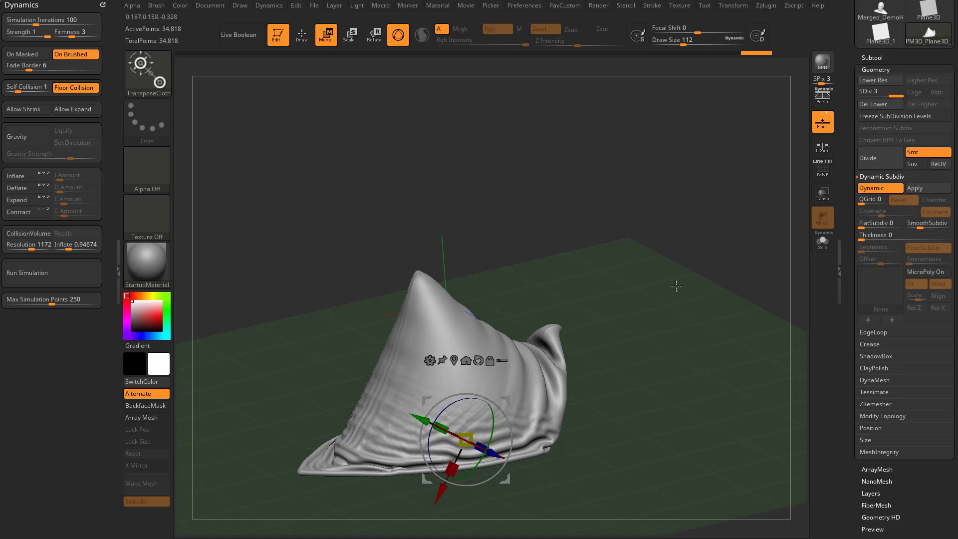
Undo the rotation and the last lowering of the subdivided pillow.
{"action": "key", "text": "ctrl+z"}
{"action": "key", "text": "ctrl+z"}
{"action": "key", "text": "ctrl+z"}
{"action": "key", "text": "ctrl+z"}
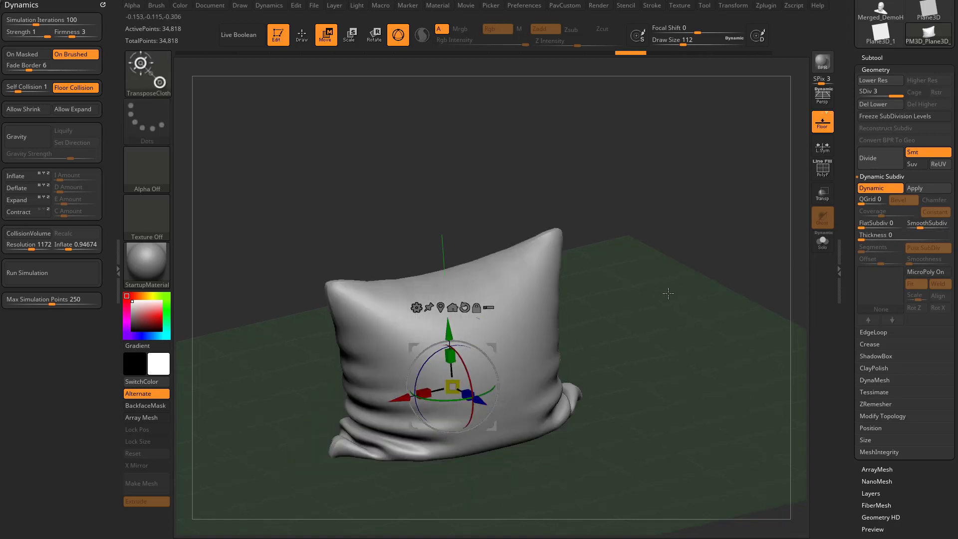
Leave the cloth gizmo for sculpting and choose the ClothPinchTrails brush for the pillow.
{"action": "key", "text": "q"}
{"action": "left_click_drag", "start_coordinate": [481, 162], "coordinate": [431, 145]}
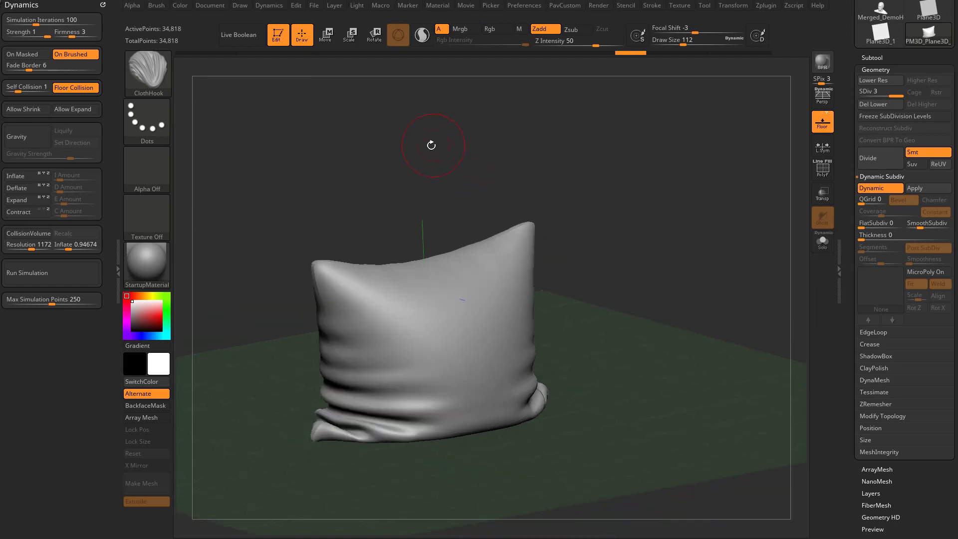
{"action": "key", "text": "b"}
{"action": "key", "text": "c"}
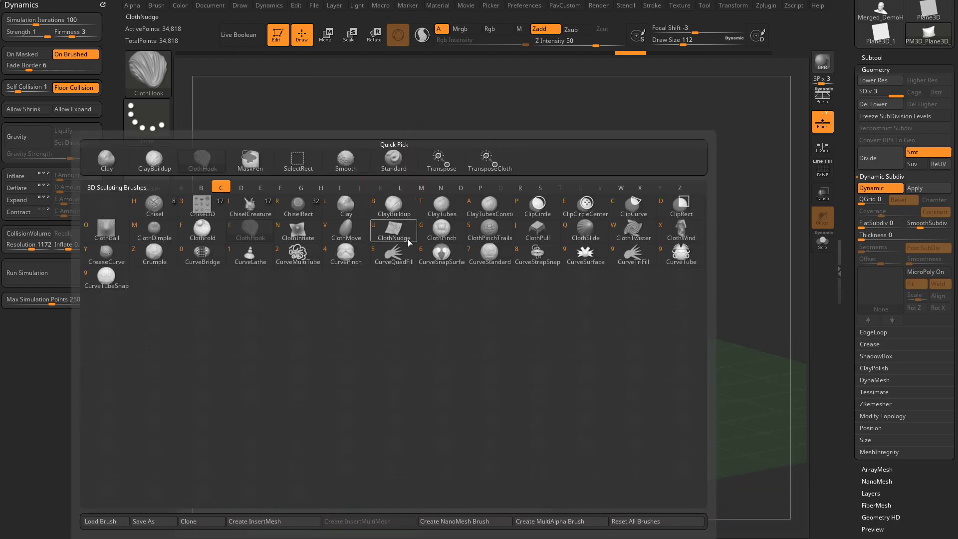
{"action": "left_click", "coordinate": [490, 235]}
{"action": "left_click_drag", "start_coordinate": [594, 261], "coordinate": [606, 287], "text": "alt"}
Set the ClothPinchTrails draw size to 56 through trial strokes and pinch a fold down the pillow's left half.
{"action": "key", "text": "s"}
{"action": "mouse_move", "coordinate": [425, 310]}
{"action": "left_mouse_down"}
{"action": "mouse_move", "coordinate": [405, 326]}
{"action": "mouse_move", "coordinate": [408, 372]}
{"action": "mouse_move", "coordinate": [401, 322]}
{"action": "left_mouse_up"}
{"action": "key", "text": "ctrl+z"}
{"action": "key", "text": "s"}
{"action": "left_click_drag", "start_coordinate": [391, 277], "coordinate": [406, 373]}
{"action": "key", "text": "ctrl+z"}
{"action": "key", "text": "s"}
{"action": "left_click_drag", "start_coordinate": [396, 323], "coordinate": [405, 324]}
{"action": "mouse_move", "coordinate": [389, 274]}
{"action": "left_mouse_down"}
{"action": "mouse_move", "coordinate": [432, 346]}
{"action": "mouse_move", "coordinate": [388, 386]}
{"action": "left_mouse_up"}
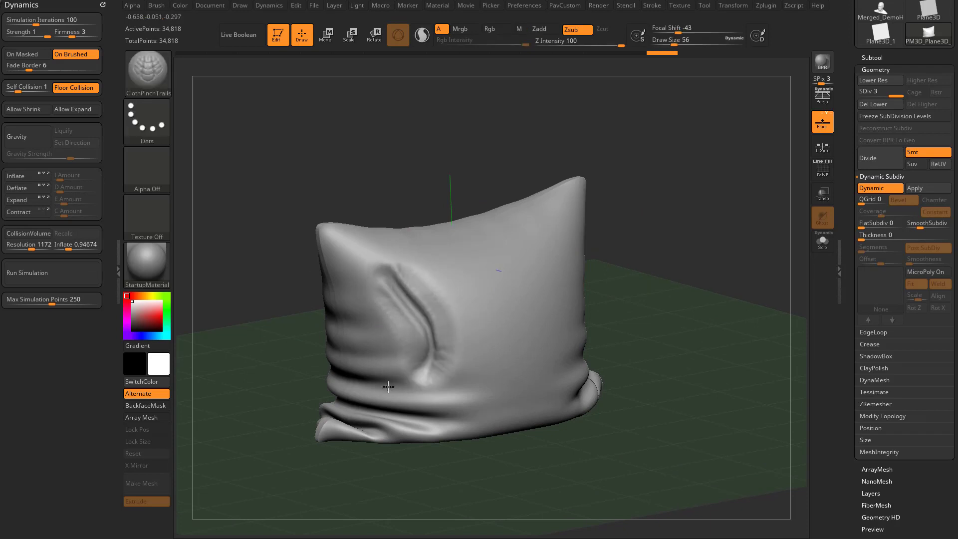
Try another pinch stroke closer up with Dynamic Subdiv back on, and undo the last two pinch strokes.
{"action": "left_click", "coordinate": [883, 190]}
{"action": "left_click_drag", "start_coordinate": [674, 251], "coordinate": [651, 312], "text": "alt"}
{"action": "key", "text": "d"}
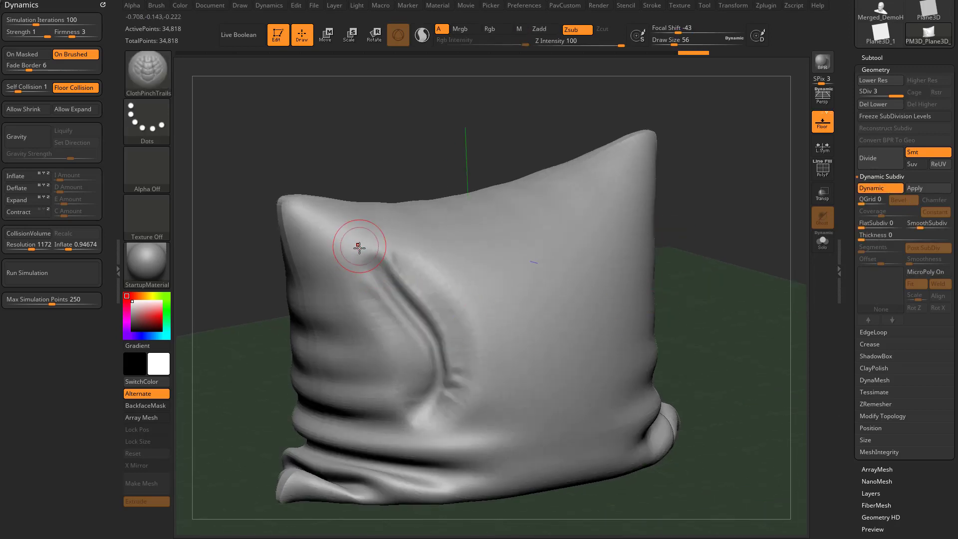
{"action": "left_click_drag", "start_coordinate": [359, 247], "coordinate": [379, 272]}
{"action": "key", "text": "ctrl+z"}
{"action": "key", "text": "ctrl+z"}
Turn off Dynamic Subdiv, test pinch strokes down the pillow's left half, and undo them.
{"action": "left_click", "coordinate": [882, 192]}
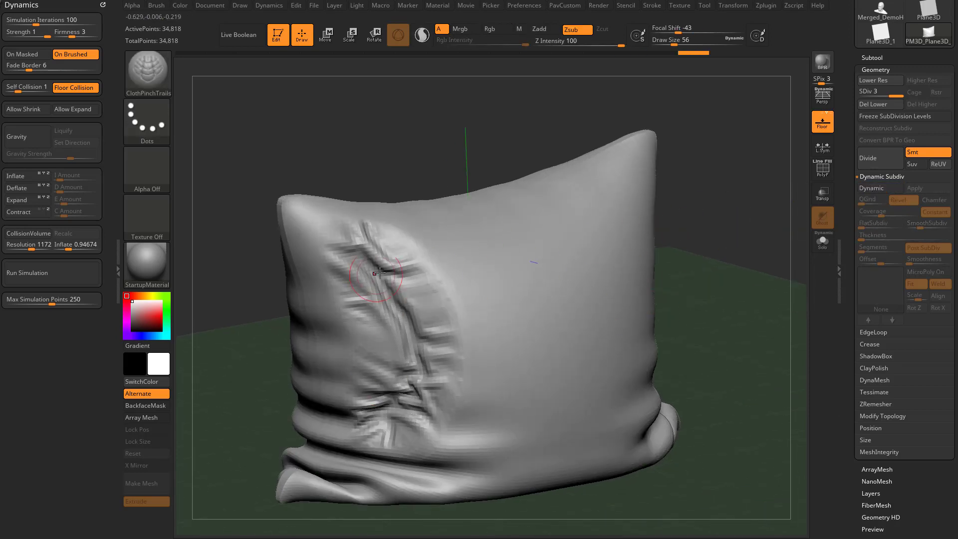
{"action": "left_click_drag", "start_coordinate": [748, 220], "coordinate": [710, 256]}
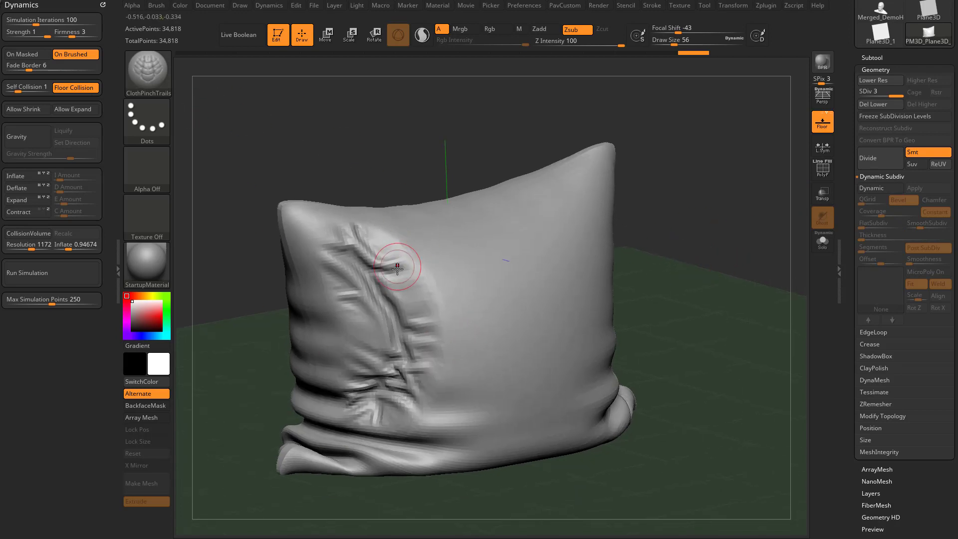
{"action": "key", "text": "ctrl+z"}
{"action": "mouse_move", "coordinate": [380, 270]}
{"action": "left_mouse_down"}
{"action": "mouse_move", "coordinate": [402, 301]}
{"action": "mouse_move", "coordinate": [388, 391]}
{"action": "left_mouse_up"}
{"action": "key", "text": "ctrl+z"}
Divide the pillow mesh twice and go back one division to subdivision level 4.
{"action": "key", "text": "ctrl+d"}
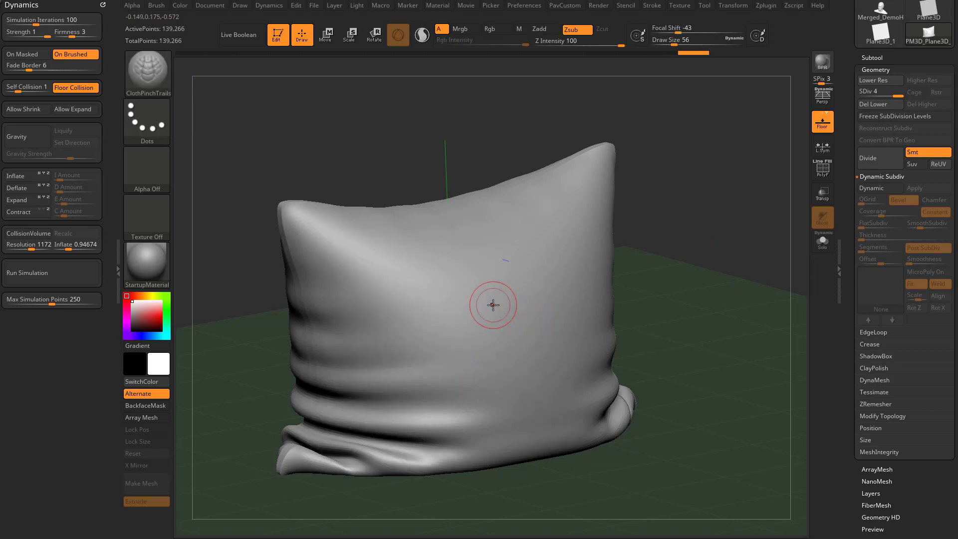
{"action": "key", "text": "ctrl+d"}
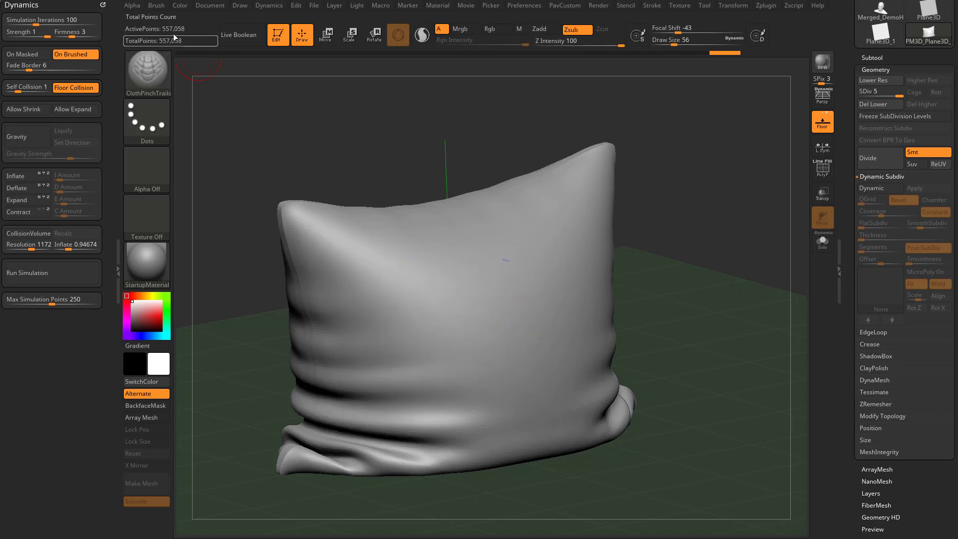
{"action": "key", "text": "shift+d"}
{"action": "left_click", "coordinate": [51, 299]}
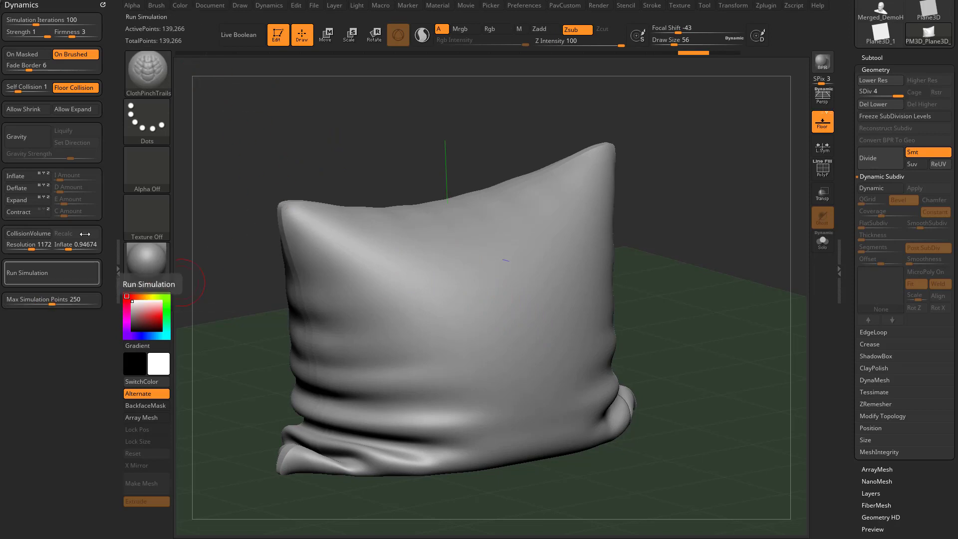
Try two pinch strokes on the level 4 mesh without Dynamic Subdiv, undoing each one.
{"action": "mouse_move", "coordinate": [351, 257]}
{"action": "left_mouse_down"}
{"action": "mouse_move", "coordinate": [394, 344]}
{"action": "mouse_move", "coordinate": [382, 397]}
{"action": "left_mouse_up"}
{"action": "key", "text": "ctrl+z"}
{"action": "left_click_drag", "start_coordinate": [365, 241], "coordinate": [393, 342]}
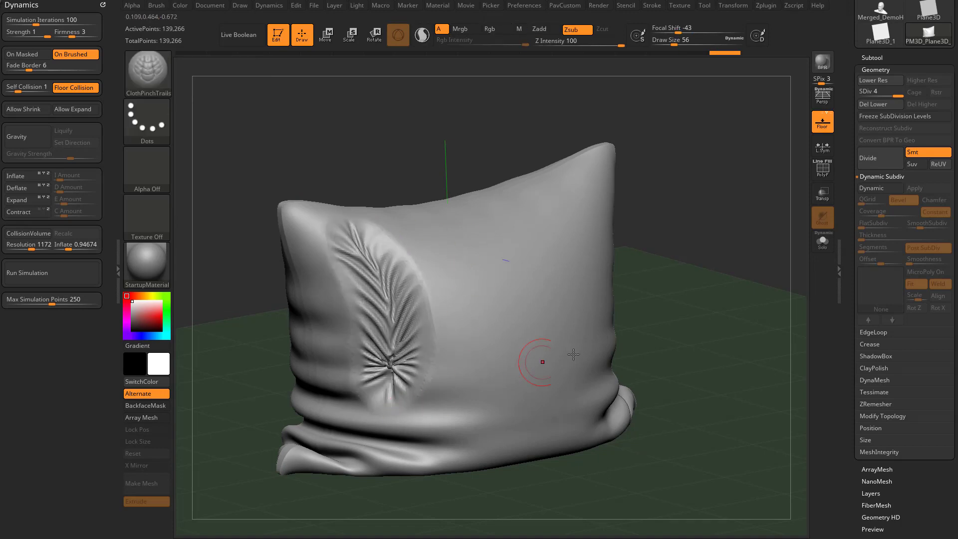
{"action": "key", "text": "ctrl+z"}
Enable Dynamic Subdiv with SmoothSubdiv 1, test a pinch stroke down the pillow, and undo the stroke.
{"action": "left_click", "coordinate": [881, 188]}
{"action": "left_click", "coordinate": [915, 228]}
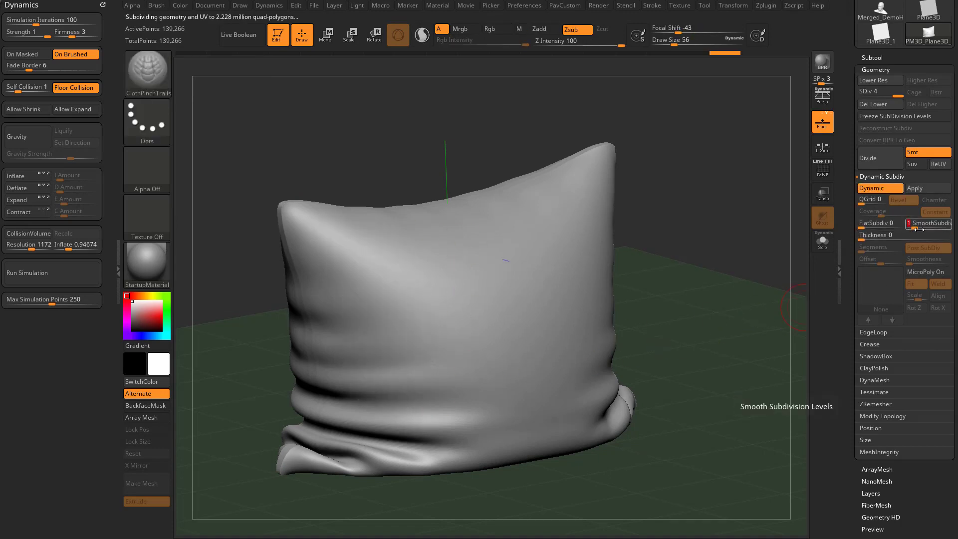
{"action": "mouse_move", "coordinate": [377, 265]}
{"action": "left_mouse_down"}
{"action": "mouse_move", "coordinate": [415, 380]}
{"action": "mouse_move", "coordinate": [371, 405]}
{"action": "left_mouse_up"}
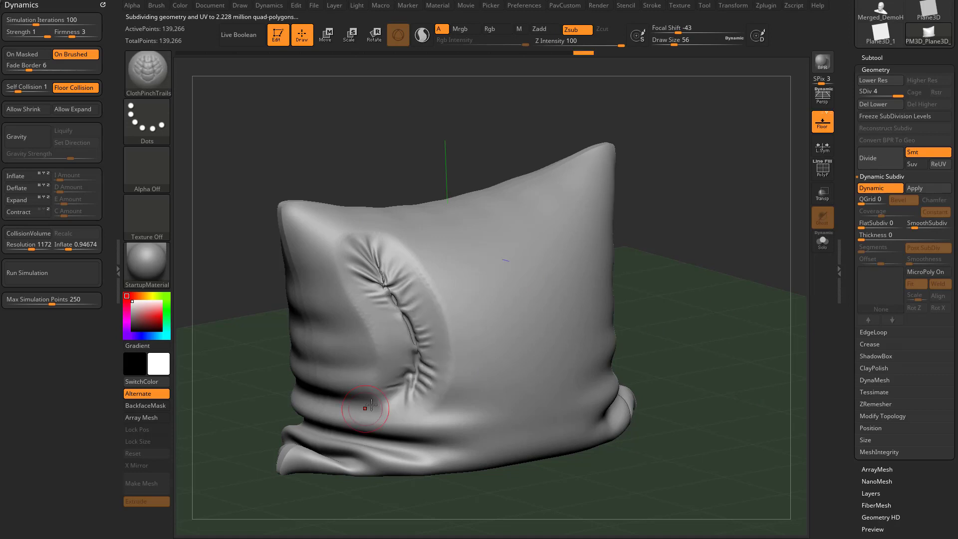
{"action": "key", "text": "ctrl+z"}
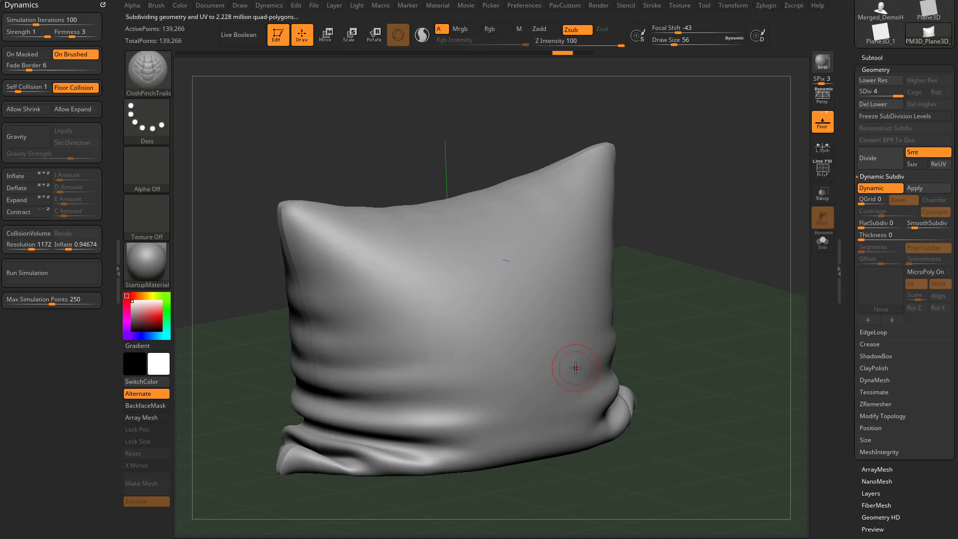
Apply the Dynamic Subdiv to get subdivision level 5, and try a long pinch stroke that is undone again.
{"action": "left_click", "coordinate": [914, 188]}
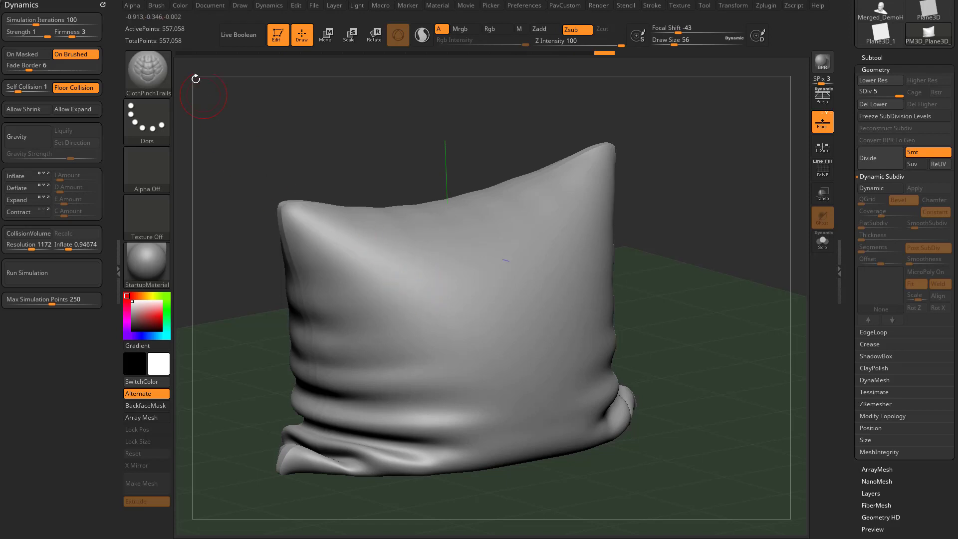
{"action": "mouse_move", "coordinate": [369, 271]}
{"action": "left_mouse_down"}
{"action": "mouse_move", "coordinate": [391, 369]}
{"action": "mouse_move", "coordinate": [396, 274]}
{"action": "mouse_move", "coordinate": [372, 249]}
{"action": "mouse_move", "coordinate": [451, 329]}
{"action": "mouse_move", "coordinate": [436, 441]}
{"action": "left_mouse_up"}
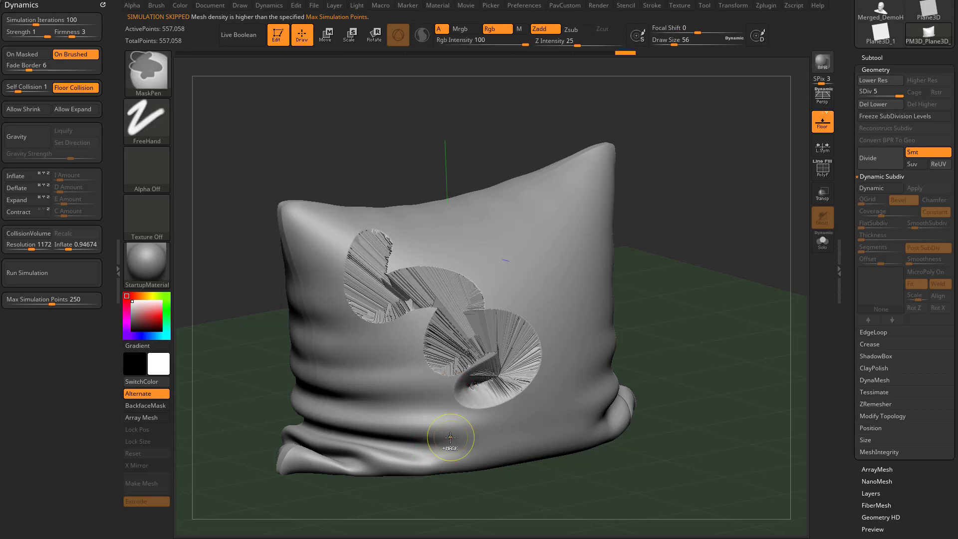
{"action": "key", "text": "ctrl+z"}
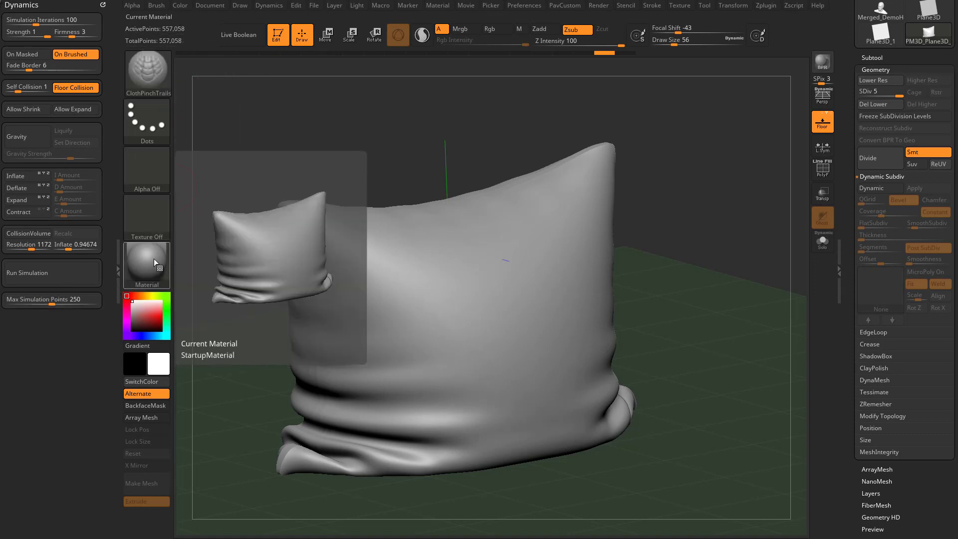
Raise Max Simulation Points to 600, test pinch strokes on the level 5 mesh, and undo them.
{"action": "left_click", "coordinate": [45, 298]}
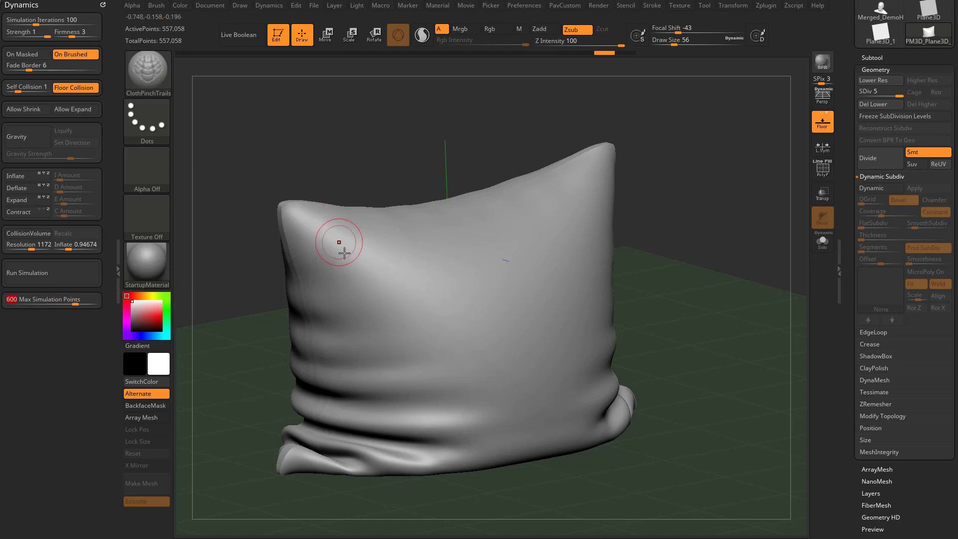
{"action": "left_click_drag", "start_coordinate": [331, 226], "coordinate": [383, 335]}
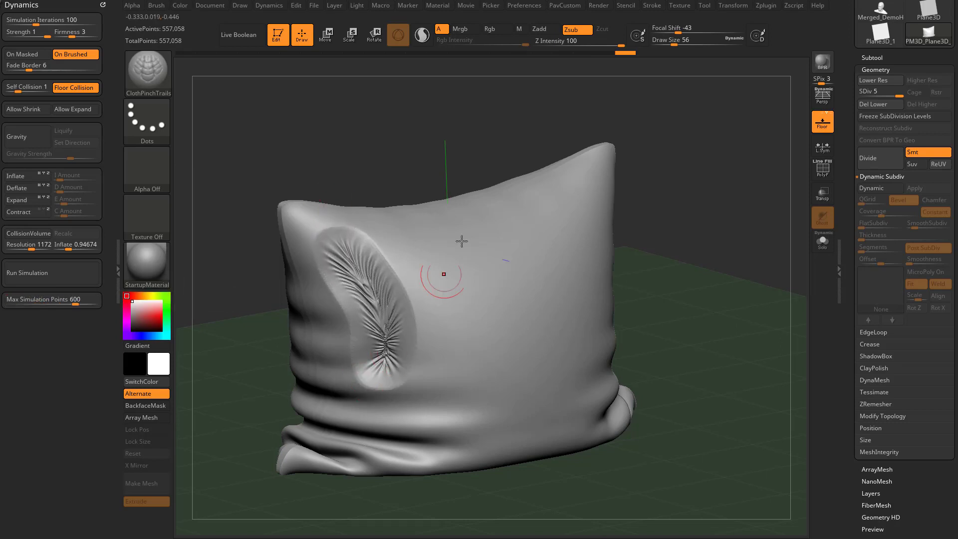
{"action": "key", "text": "ctrl+z"}
{"action": "mouse_move", "coordinate": [369, 280]}
{"action": "left_mouse_down"}
{"action": "mouse_move", "coordinate": [402, 342]}
{"action": "mouse_move", "coordinate": [383, 395]}
{"action": "left_mouse_up"}
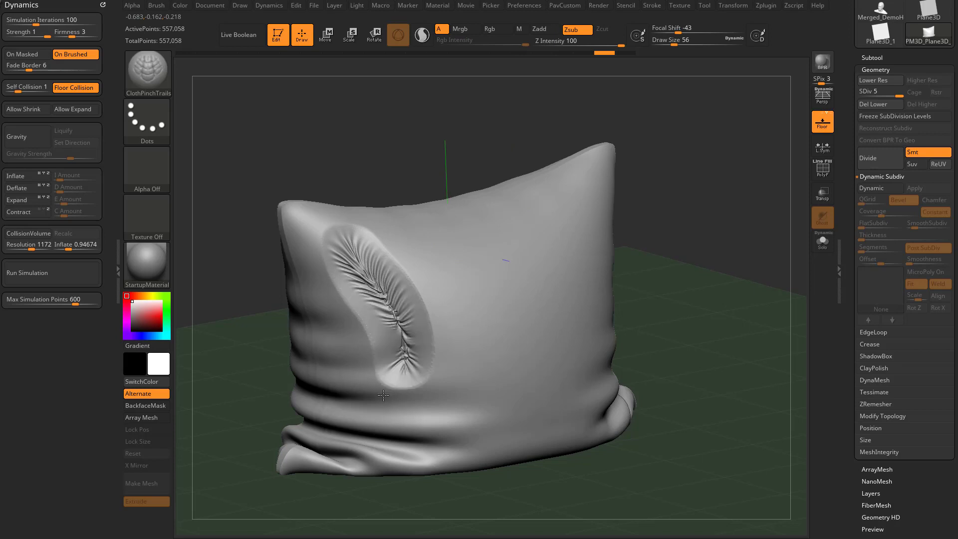
{"action": "key", "text": "ctrl+z"}
{"action": "key", "text": "ctrl+z"}
Try pinching the pillow with On Brushed off and on again, undoing each stroke.
{"action": "left_click", "coordinate": [95, 57]}
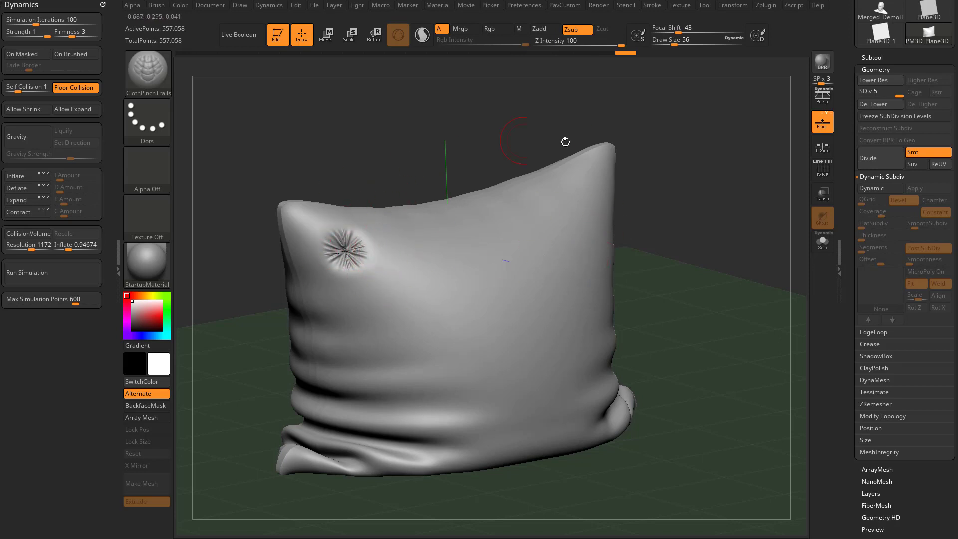
{"action": "key", "text": "ctrl+z"}
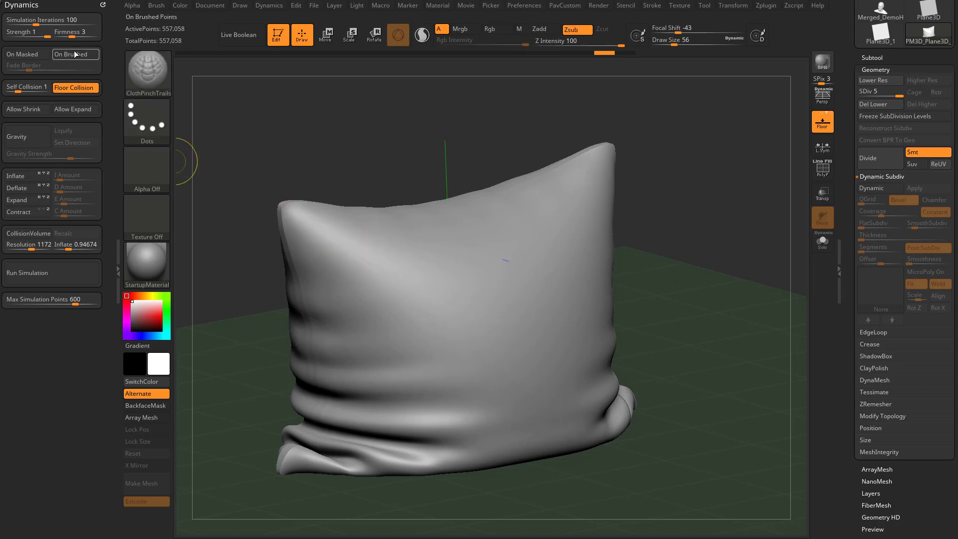
{"action": "left_click", "coordinate": [77, 55]}
{"action": "mouse_move", "coordinate": [341, 260]}
{"action": "left_mouse_down"}
{"action": "mouse_move", "coordinate": [386, 336]}
{"action": "mouse_move", "coordinate": [372, 388]}
{"action": "left_mouse_up"}
{"action": "key", "text": "ctrl+z"}
Set Fade Border to 13 and pinch a diagonal trail of wrinkles from the pillow's upper left towards its centre.
{"action": "left_click", "coordinate": [53, 69]}
{"action": "mouse_move", "coordinate": [343, 224]}
{"action": "left_mouse_down"}
{"action": "mouse_move", "coordinate": [460, 344]}
{"action": "mouse_move", "coordinate": [451, 399]}
{"action": "left_mouse_up"}
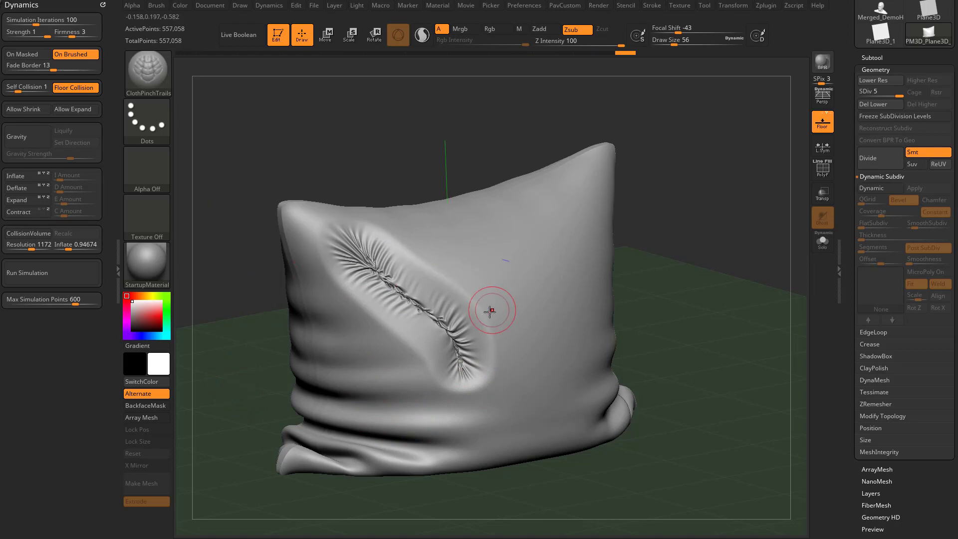
{"action": "key", "text": "bracketleft"}
{"action": "key", "text": "bracketleft"}
{"action": "left_click_drag", "start_coordinate": [431, 291], "coordinate": [434, 288]}
{"action": "key", "text": "ctrl+z"}
Choose the ClothNudge brush at draw size 44 and nudge fine wrinkles along both sides of the pinched trail.
{"action": "key", "text": "b"}
{"action": "key", "text": "c"}
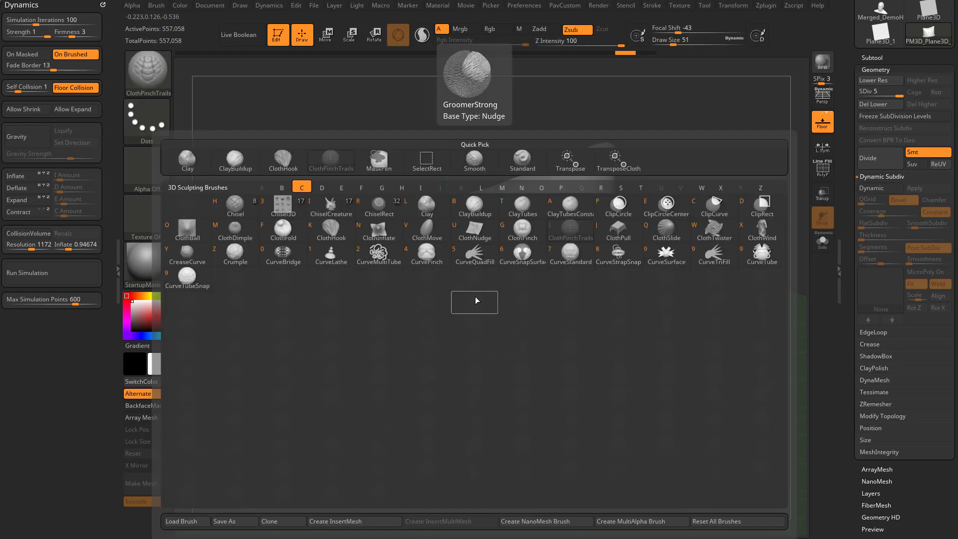
{"action": "left_click", "coordinate": [474, 231]}
{"action": "key", "text": "bracketleft"}
{"action": "key", "text": "bracketleft"}
{"action": "key", "text": "bracketleft"}
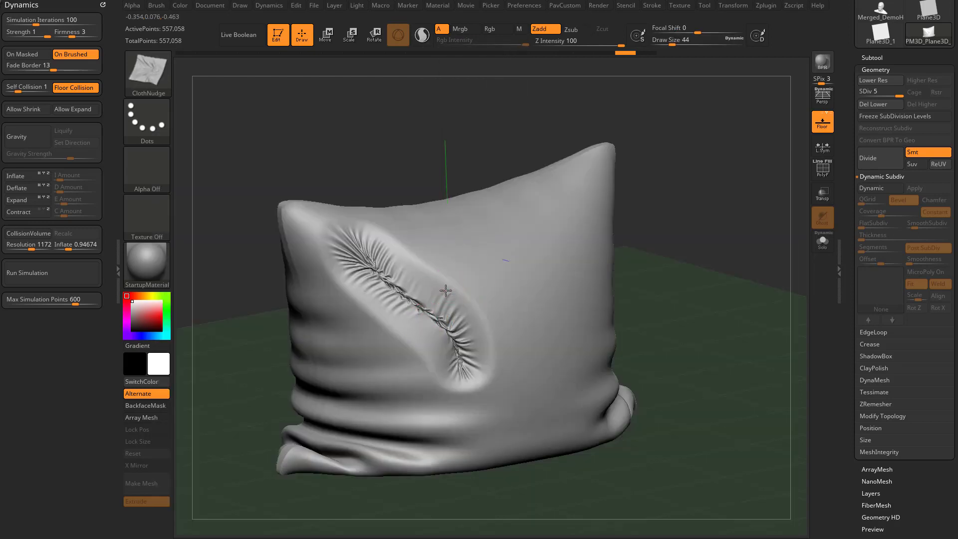
{"action": "mouse_move", "coordinate": [442, 288]}
{"action": "left_mouse_down"}
{"action": "mouse_move", "coordinate": [478, 318]}
{"action": "mouse_move", "coordinate": [492, 355]}
{"action": "left_mouse_up"}
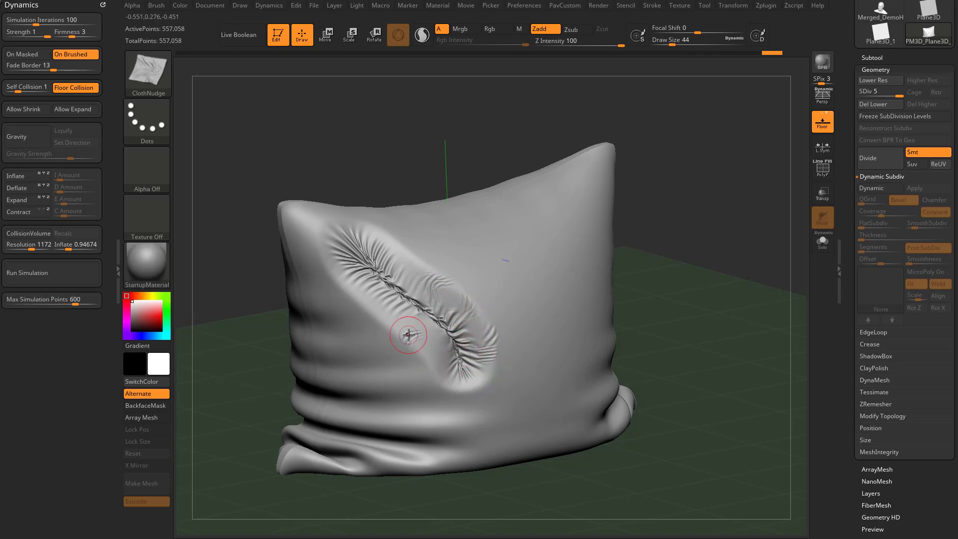
{"action": "left_click_drag", "start_coordinate": [408, 335], "coordinate": [455, 293]}
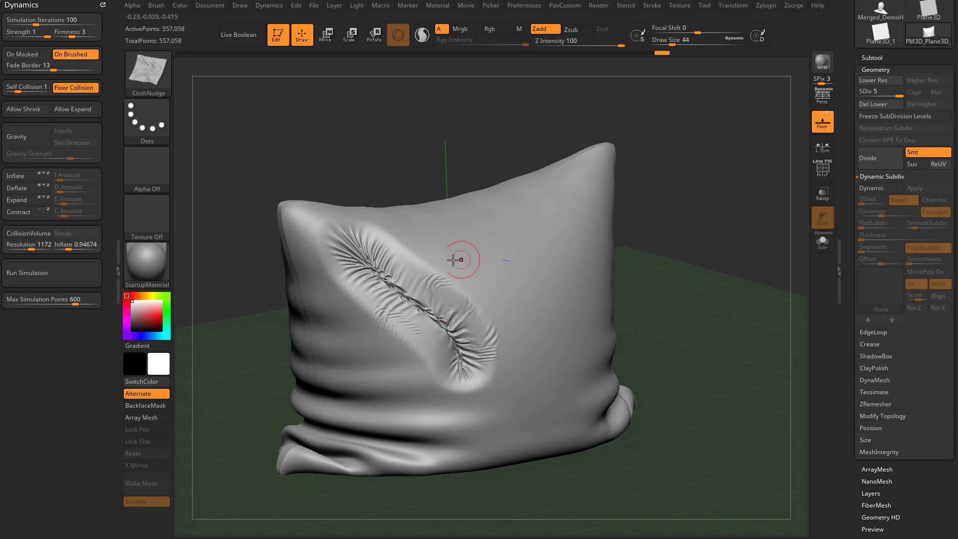
Drop to subdivision level 4 with Dynamic Subdiv on and nudge larger folds along the trail's right side at draw size 41.
{"action": "left_click", "coordinate": [892, 91]}
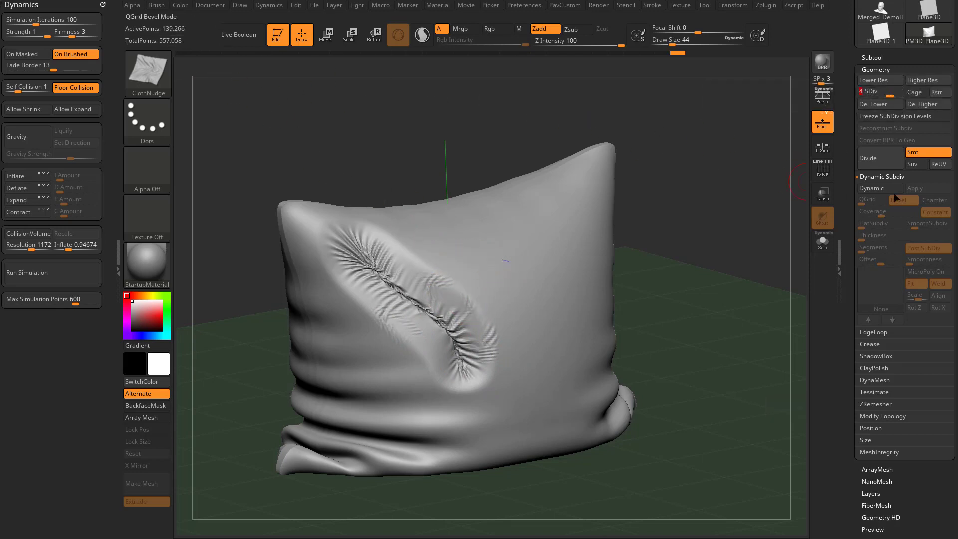
{"action": "left_click", "coordinate": [893, 190]}
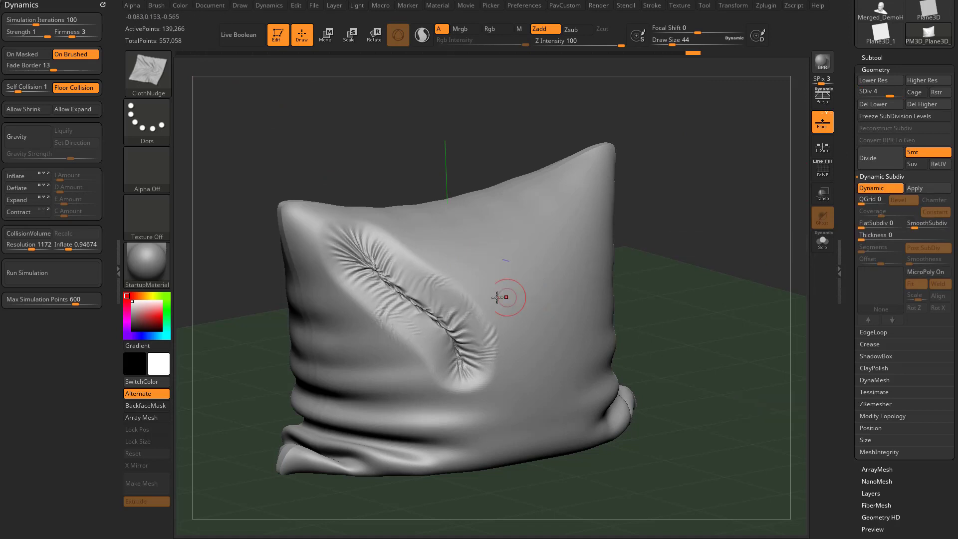
{"action": "mouse_move", "coordinate": [499, 302]}
{"action": "left_mouse_down"}
{"action": "mouse_move", "coordinate": [523, 350]}
{"action": "mouse_move", "coordinate": [518, 394]}
{"action": "left_mouse_up"}
{"action": "key", "text": "ctrl+z"}
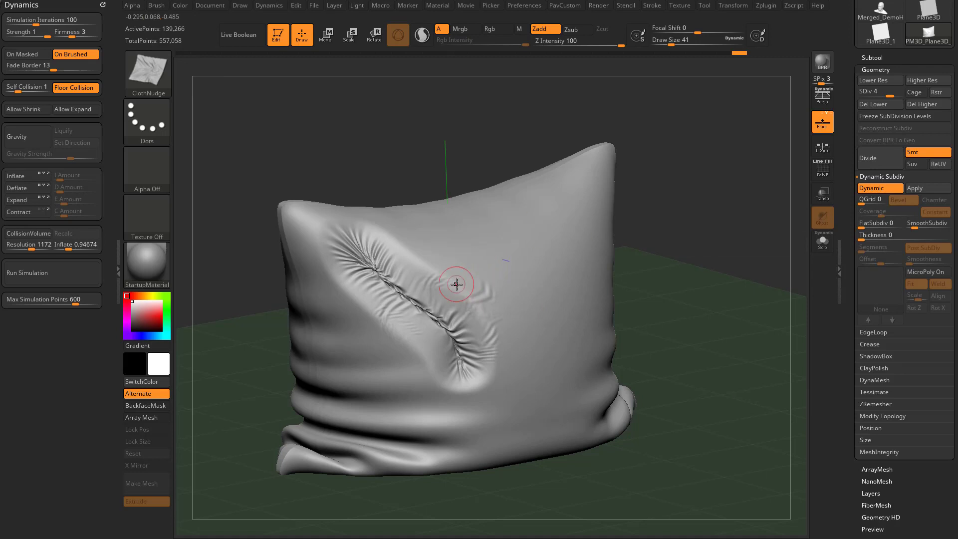
{"action": "mouse_move", "coordinate": [464, 285]}
{"action": "left_mouse_down"}
{"action": "mouse_move", "coordinate": [471, 288]}
{"action": "mouse_move", "coordinate": [449, 272]}
{"action": "mouse_move", "coordinate": [511, 342]}
{"action": "left_mouse_up"}
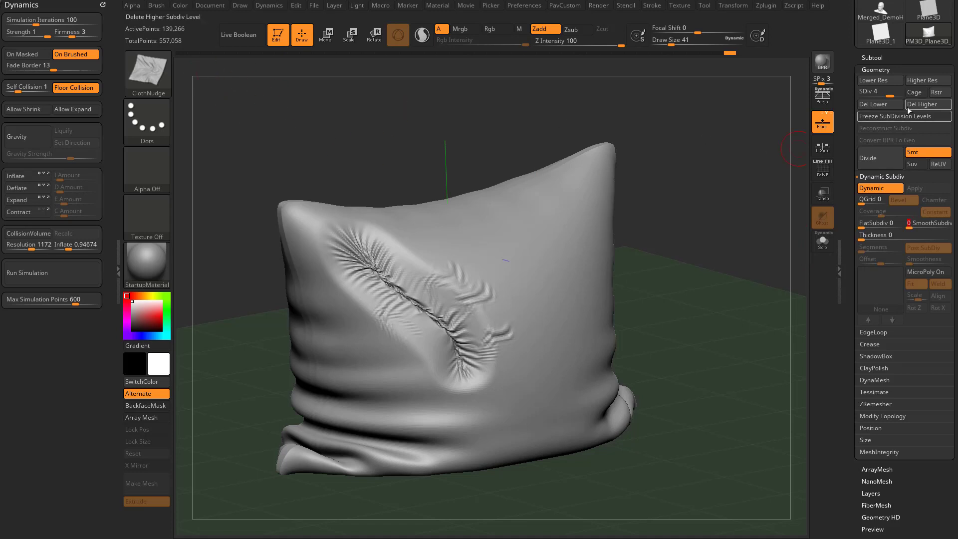
Return to subdivision level 5 with SmoothSubdiv at 0 and nudge more wrinkles along the trail's lower left side.
{"action": "key", "text": "d"}
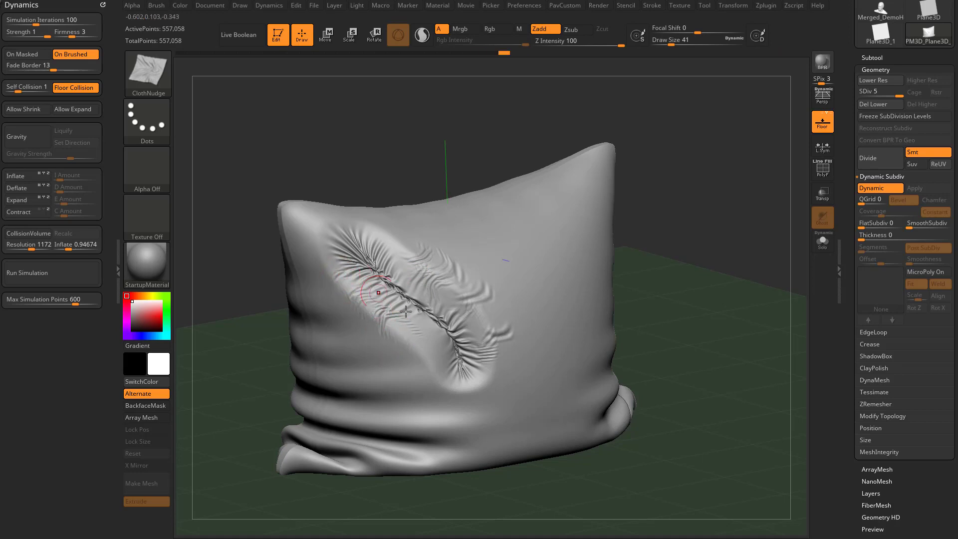
{"action": "left_click_drag", "start_coordinate": [406, 311], "coordinate": [425, 344]}
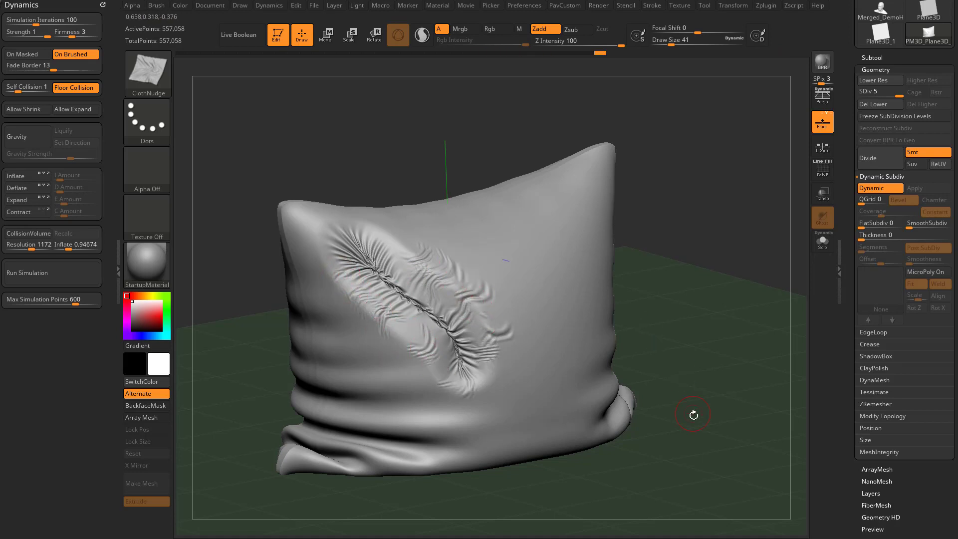